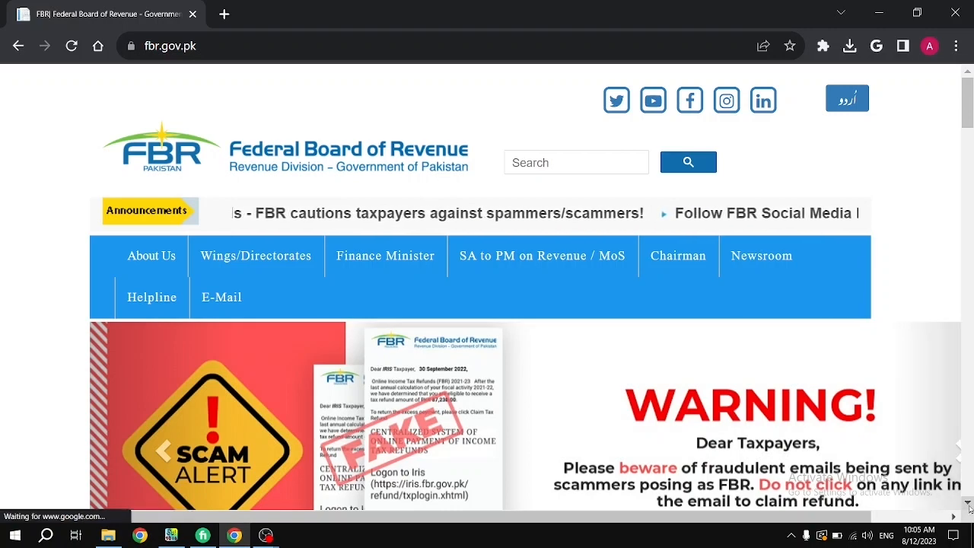
# Step: Open the Income Tax (IRIS) portal from the FBR online services and log in with the account password
pyautogui.scroll(-6, 501, 399)
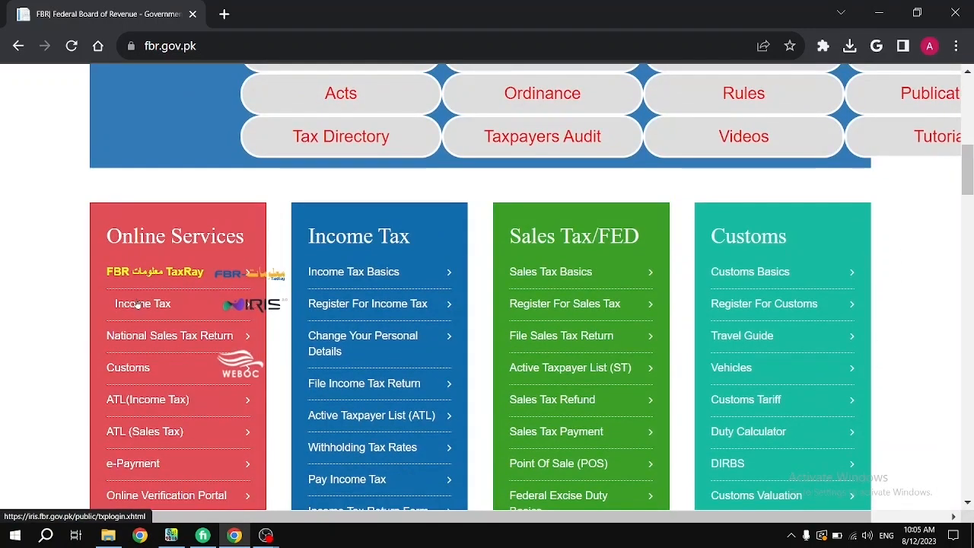
pyautogui.click(138, 304)
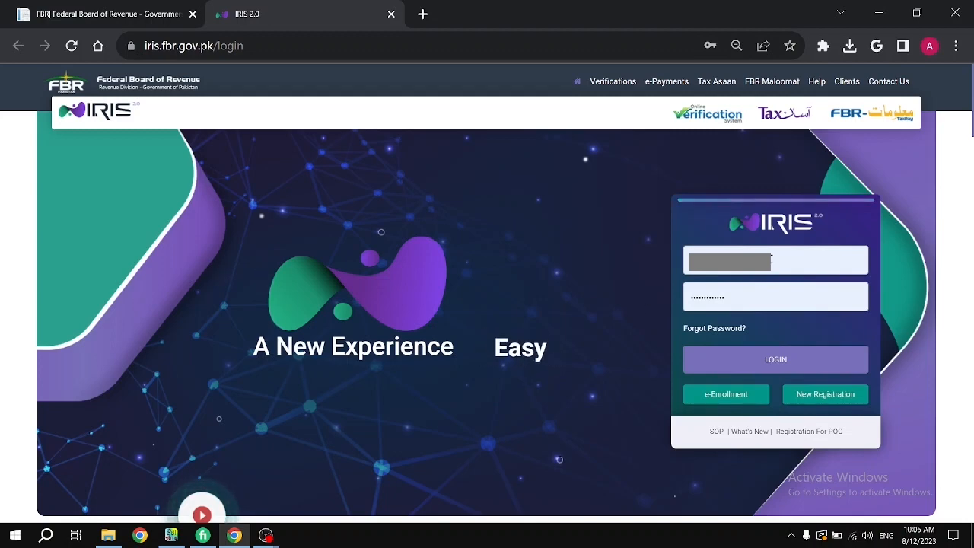
pyautogui.press('Tab')
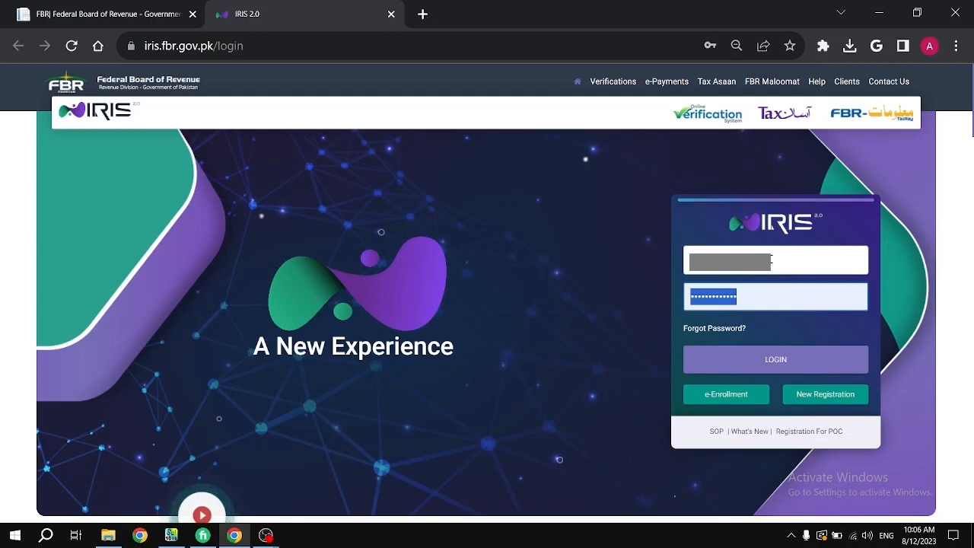
pyautogui.press('BackSpace')
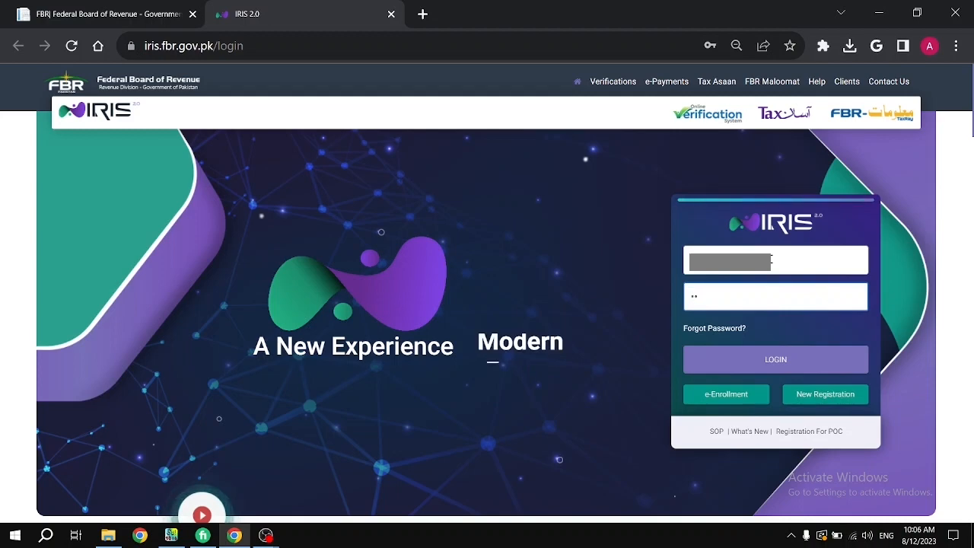
pyautogui.write('*******')
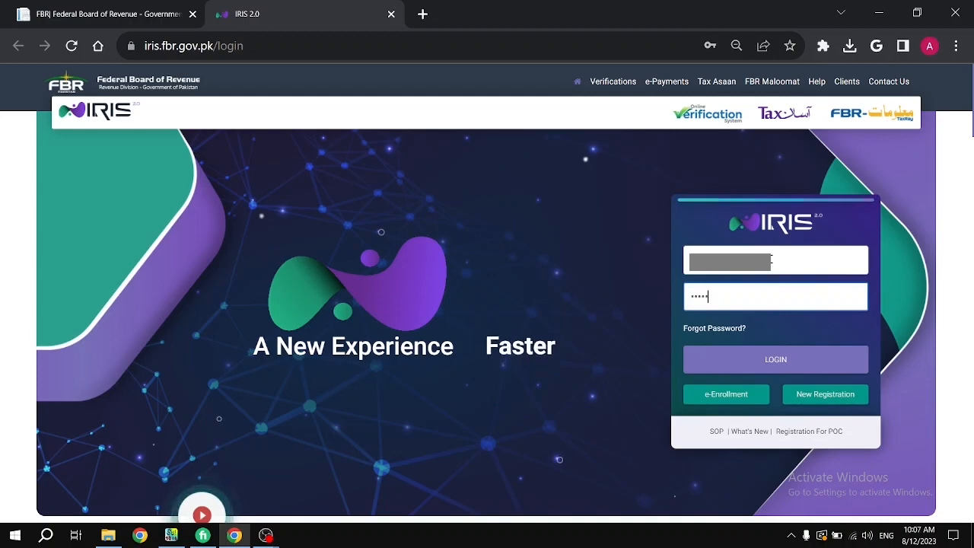
pyautogui.write('**')
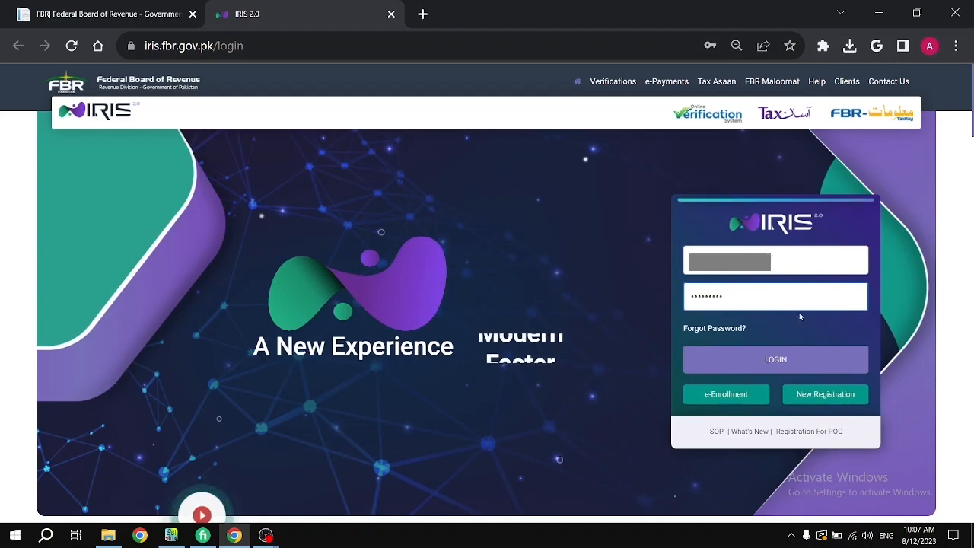
pyautogui.click(800, 361)
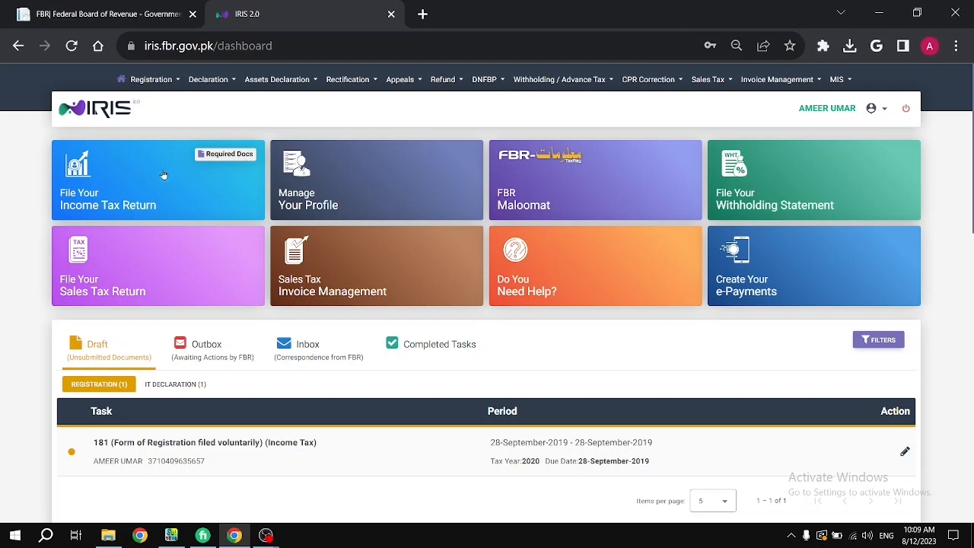
# Step: Start an income tax return, choose the tax period 01-JUL-2022 - 30-JUN-2023, and replace it with a search for 2022
pyautogui.click(90, 194)
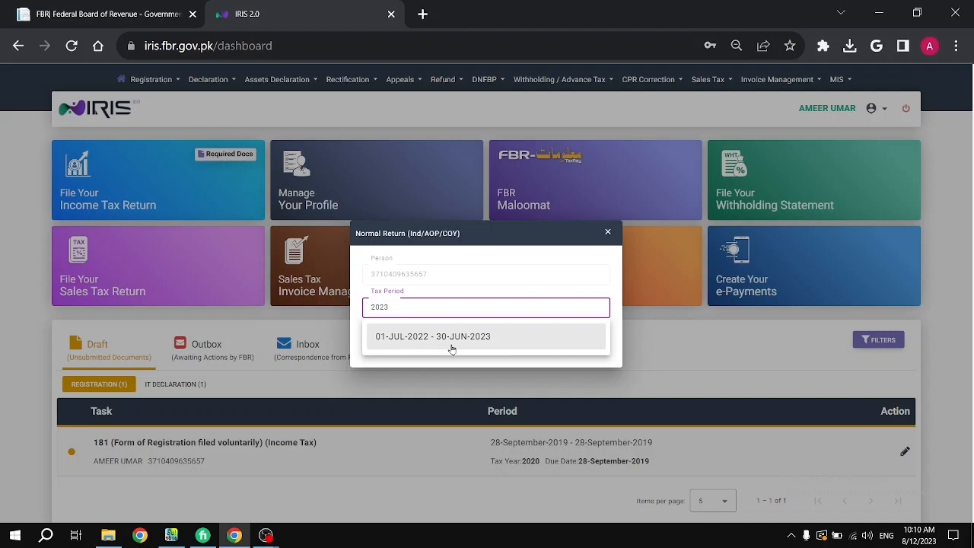
pyautogui.click(502, 337)
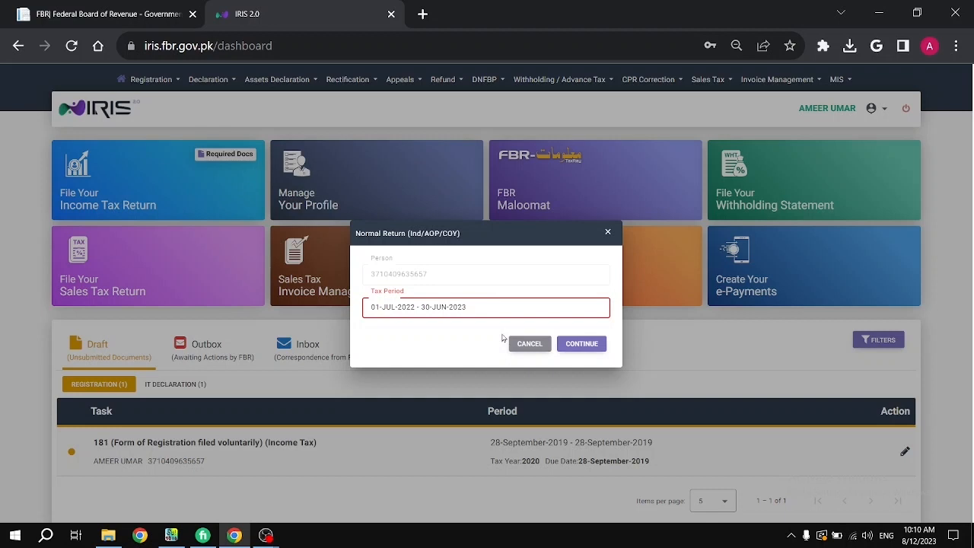
pyautogui.press('BackSpace')
pyautogui.press('BackSpace')
pyautogui.press('BackSpace')
pyautogui.press('BackSpace')
pyautogui.press('BackSpace')
pyautogui.press('BackSpace')
pyautogui.press('BackSpace')
pyautogui.press('BackSpace')
pyautogui.press('BackSpace')
pyautogui.press('BackSpace')
pyautogui.press('BackSpace')
pyautogui.press('BackSpace')
pyautogui.press('BackSpace')
pyautogui.press('BackSpace')
pyautogui.press('BackSpace')
pyautogui.press('BackSpace')
pyautogui.press('BackSpace')
pyautogui.press('BackSpace')
pyautogui.press('BackSpace')
pyautogui.press('BackSpace')
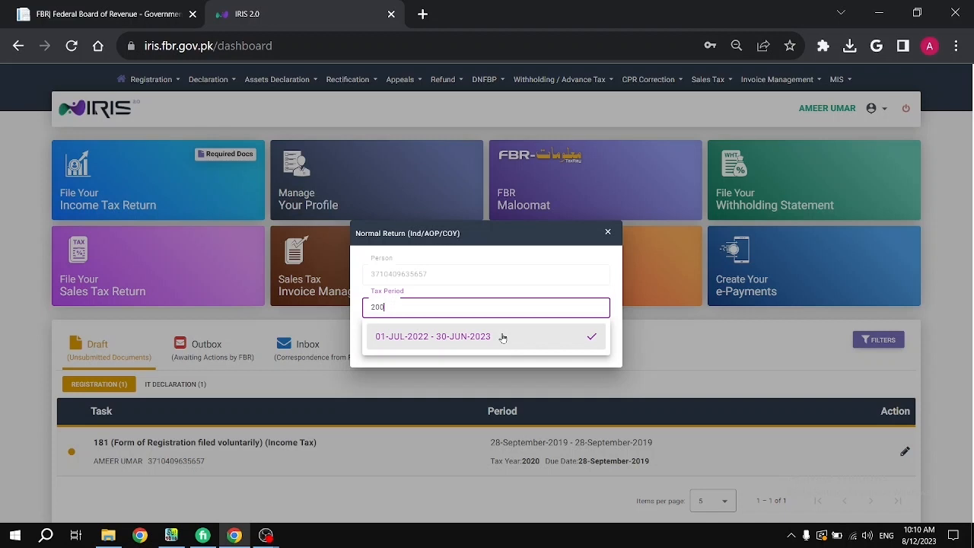
pyautogui.write('2022')
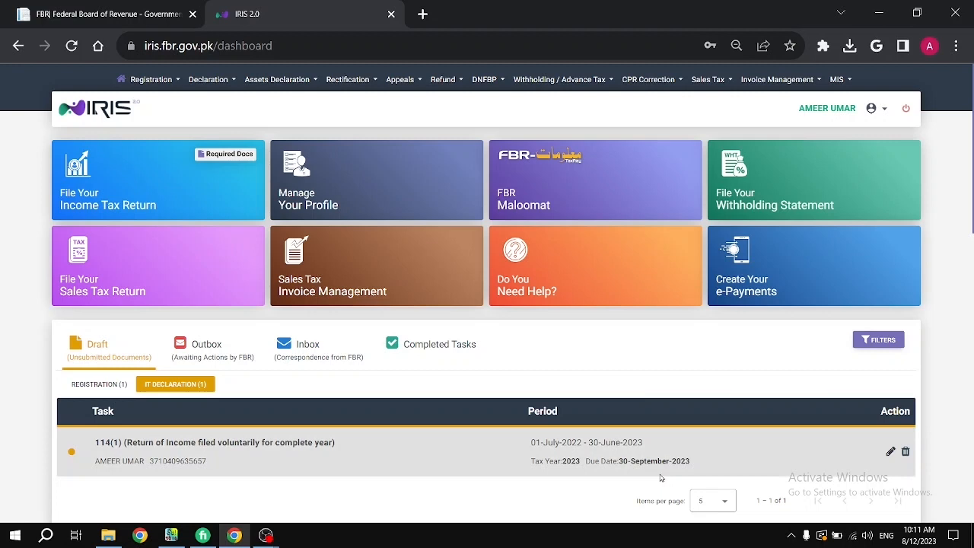
# Step: Open the draft IT declaration 114(1), Return of Income filed voluntarily for complete year, for tax year 2023 for editing
pyautogui.click(98, 347)
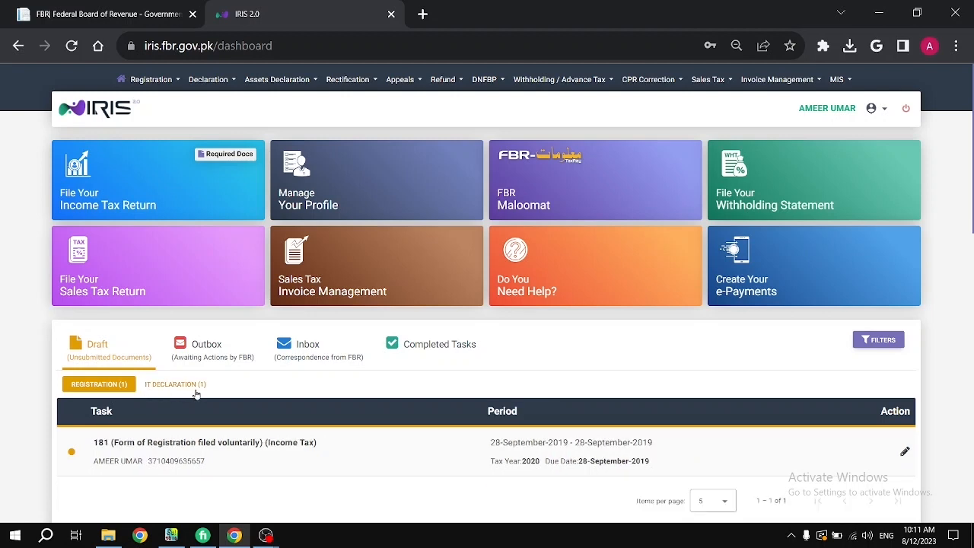
pyautogui.click(167, 383)
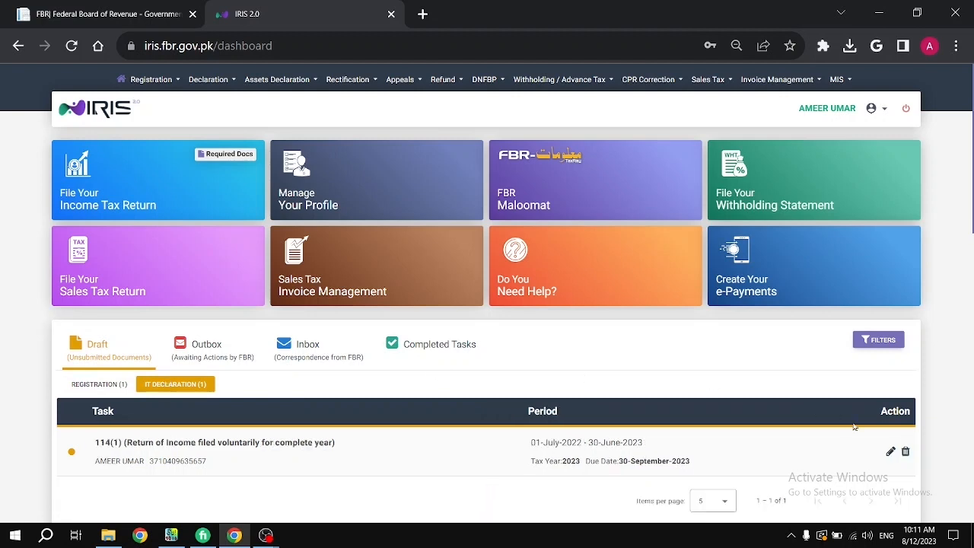
pyautogui.click(889, 454)
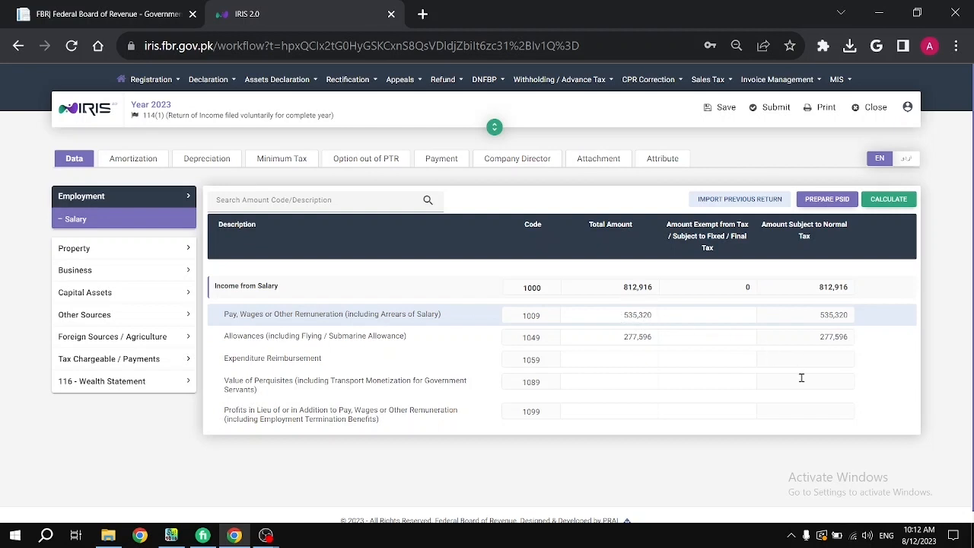
# Step: Go through the pay, allowances and expenditure reimbursement amounts under Salary and calculate the return
pyautogui.click(622, 316)
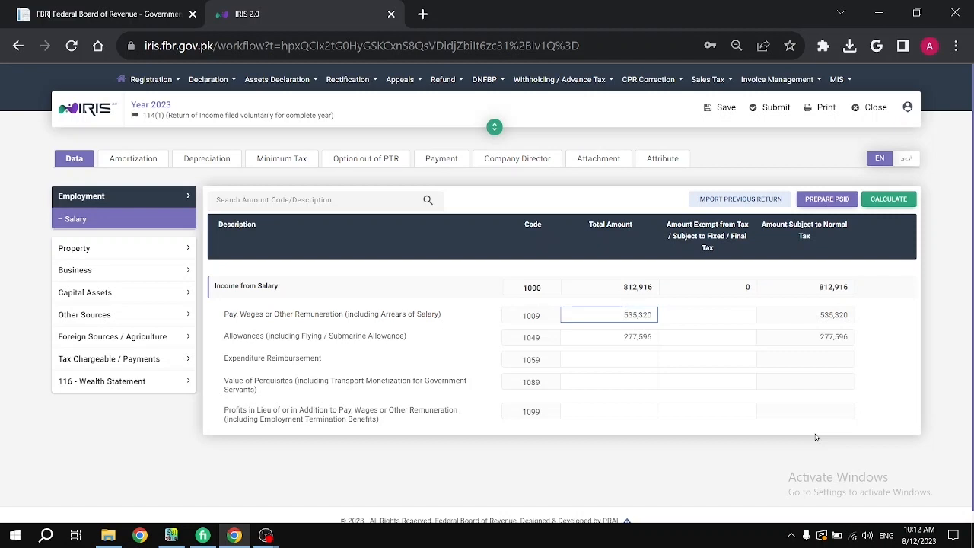
pyautogui.press('Tab')
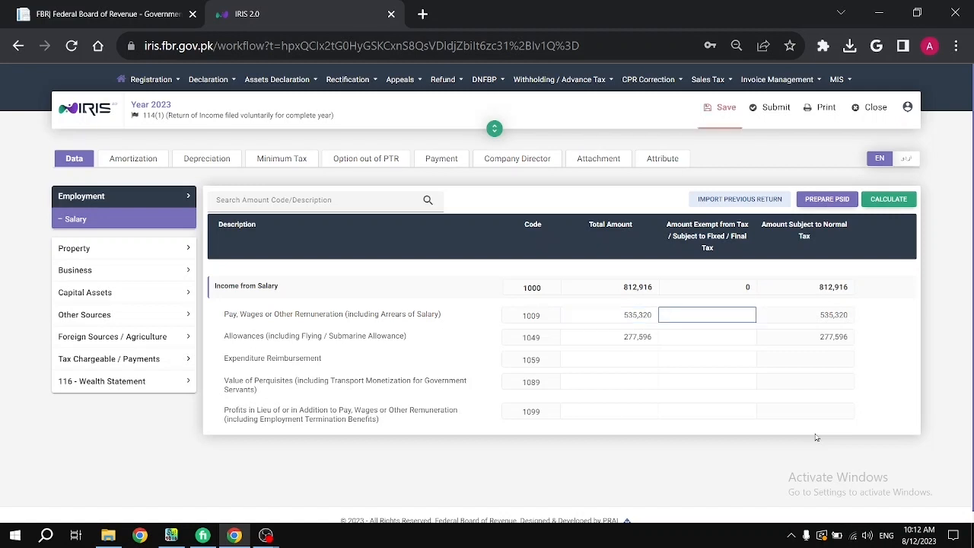
pyautogui.press('Tab')
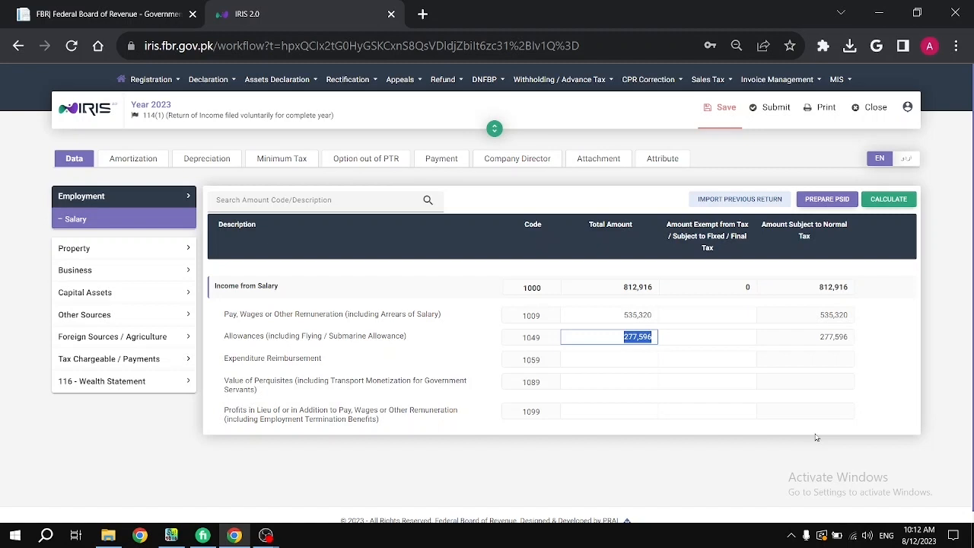
pyautogui.press('Tab')
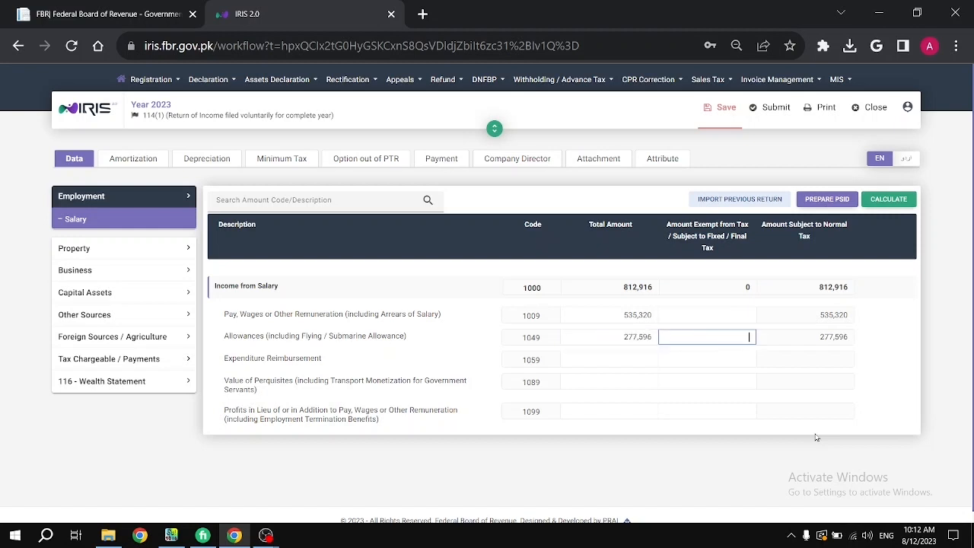
pyautogui.press('Tab')
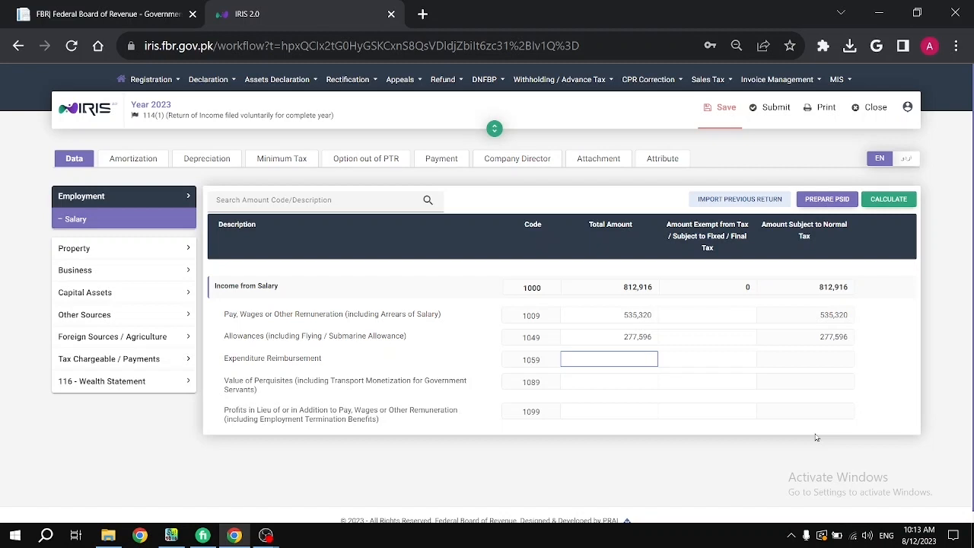
pyautogui.click(895, 198)
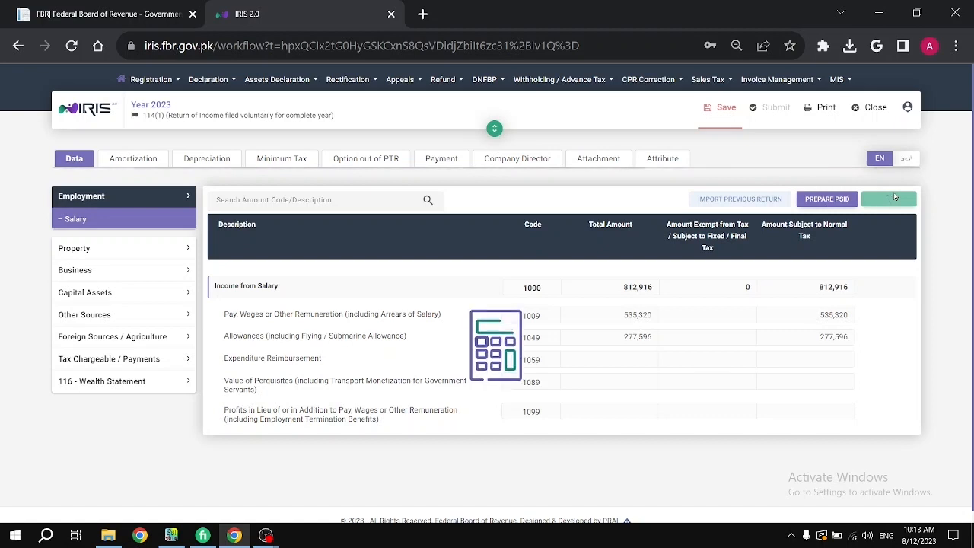
# Step: Examine the receipts and deductions entries in the Property section
pyautogui.click(117, 249)
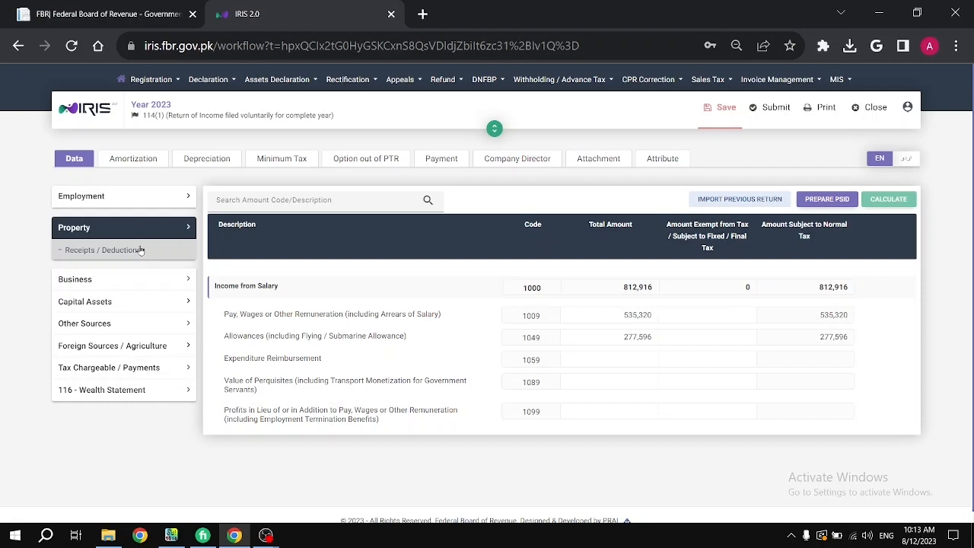
pyautogui.click(141, 250)
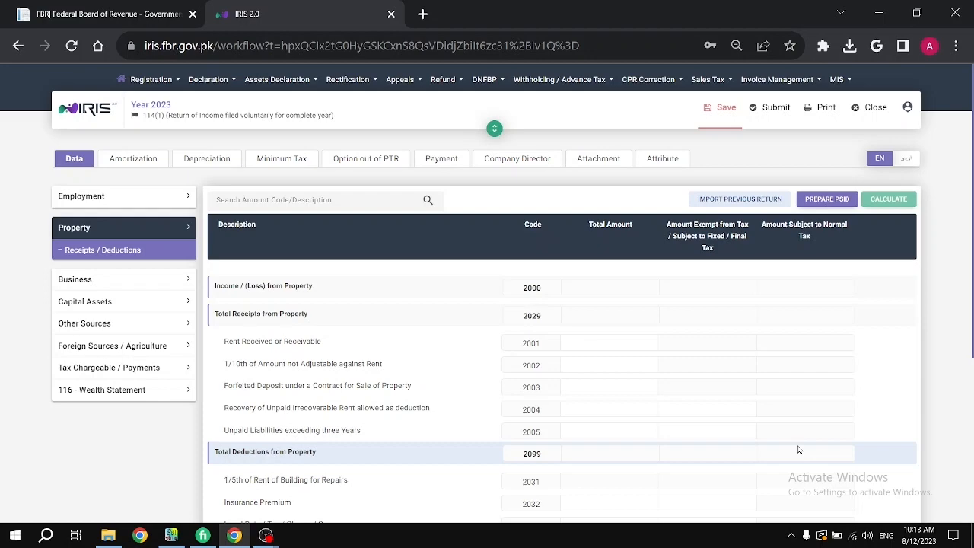
pyautogui.scroll(-3, 798, 450)
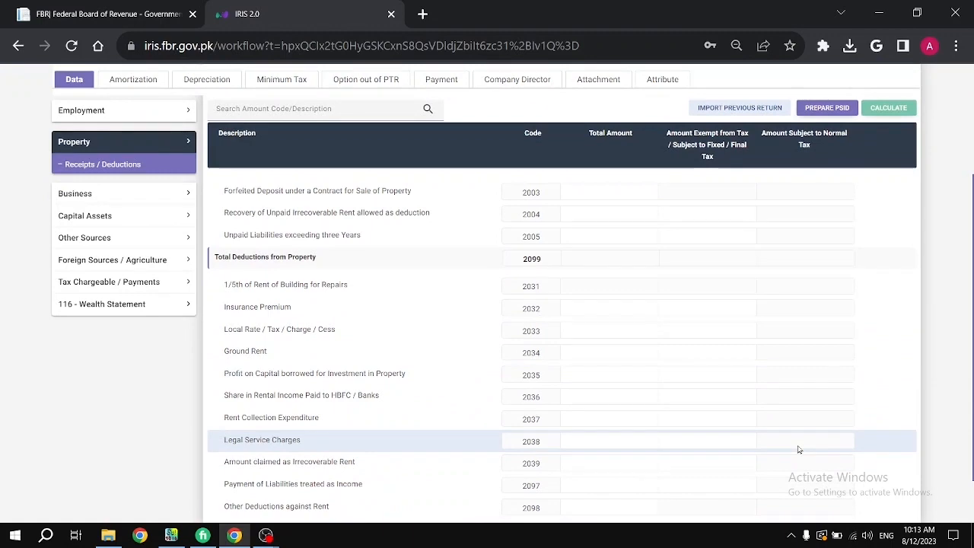
pyautogui.scroll(3, 798, 450)
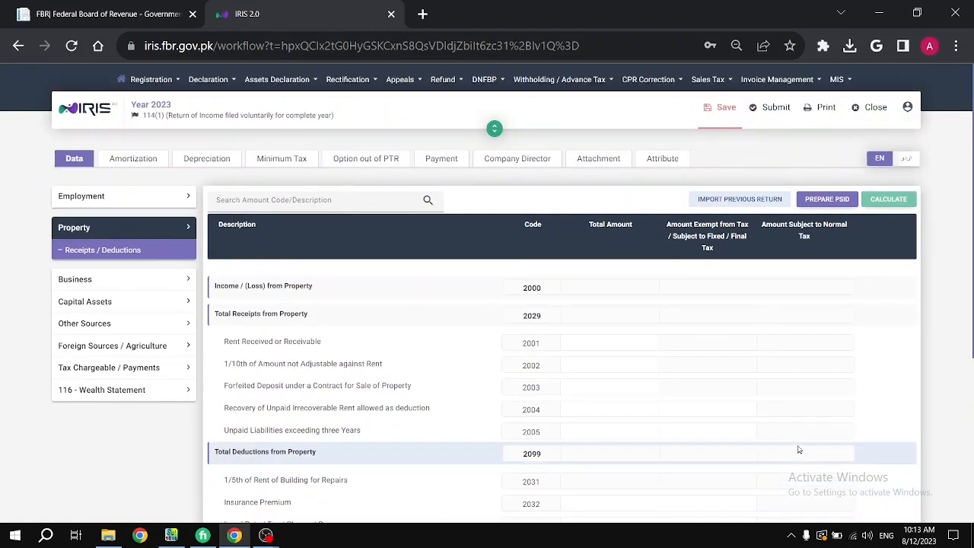
pyautogui.moveTo(798, 449); pyautogui.dragTo(685, 367)
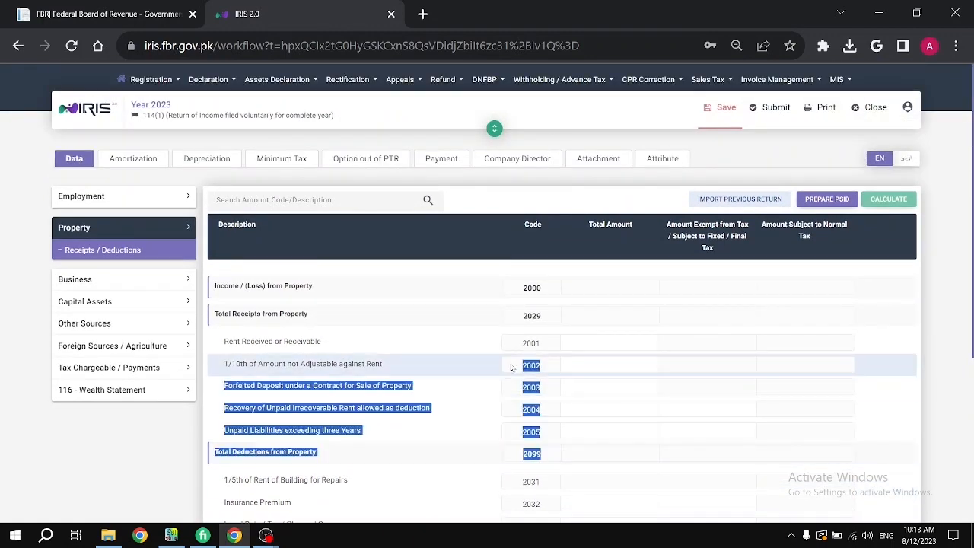
pyautogui.click(686, 366)
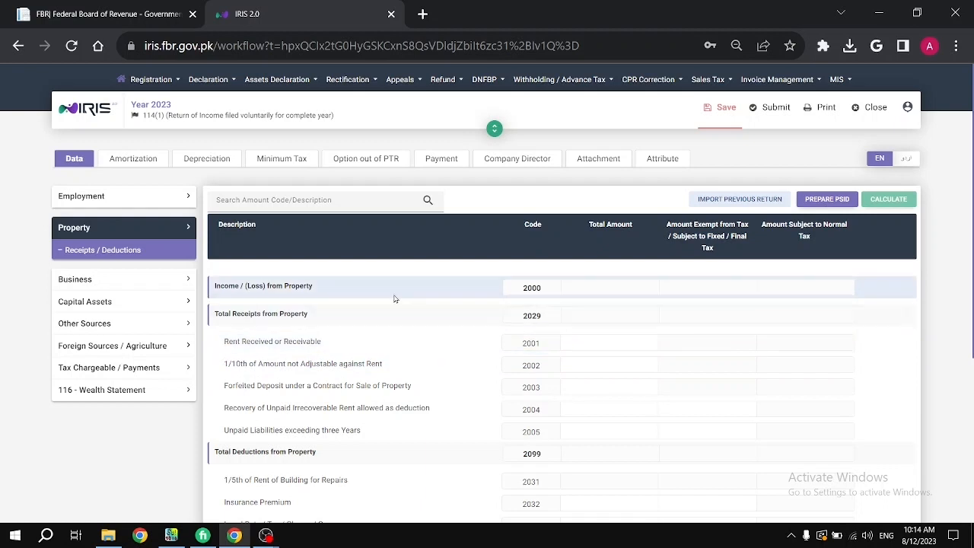
# Step: Look through the Business subsections and open the Receipts / Deductions of Other Sources
pyautogui.click(143, 279)
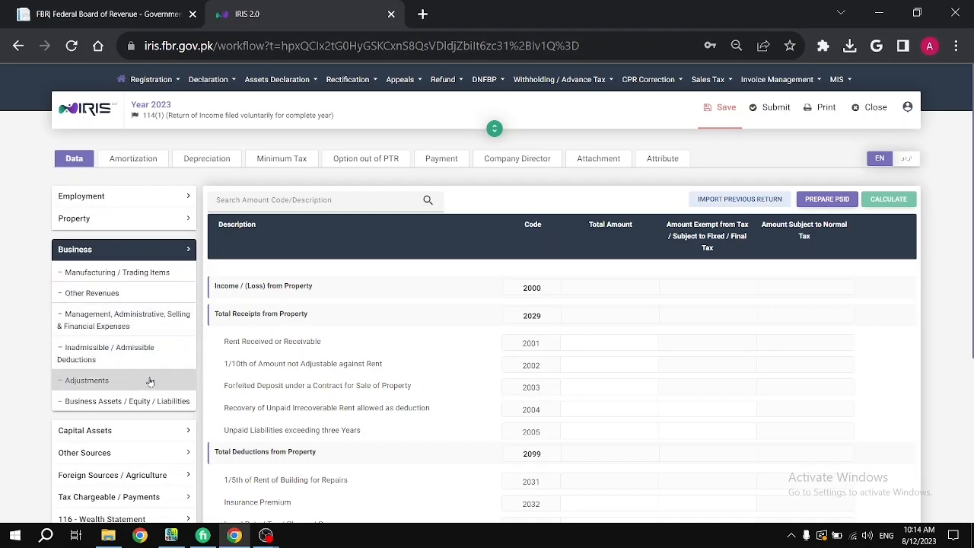
pyautogui.click(130, 249)
pyautogui.click(115, 262)
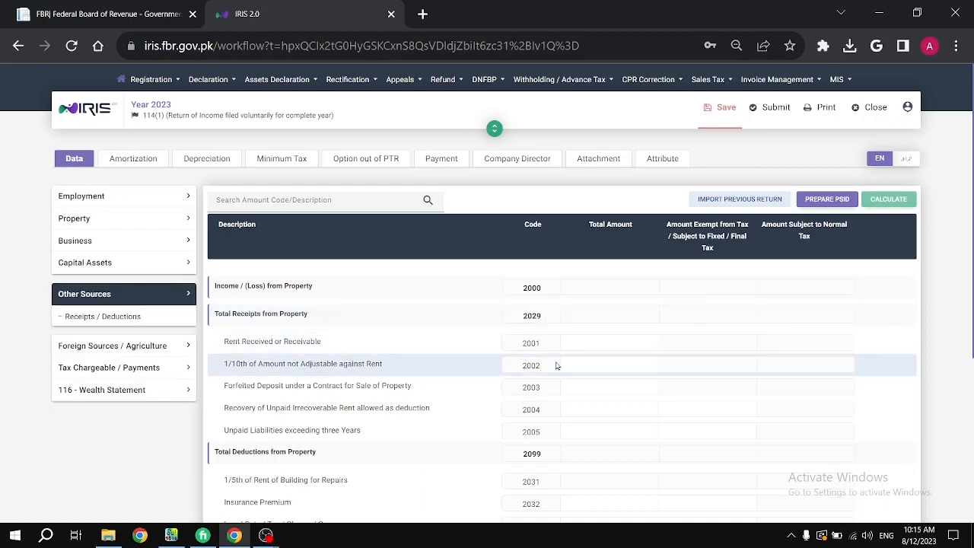
pyautogui.click(82, 316)
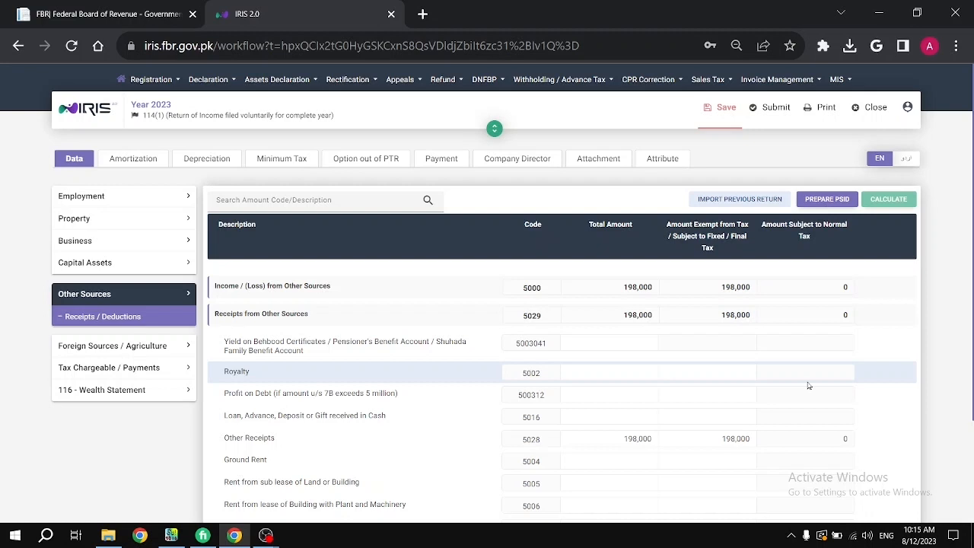
# Step: Check the total and tax-exempt amounts of Other Receipts and recalculate the return
pyautogui.click(627, 441)
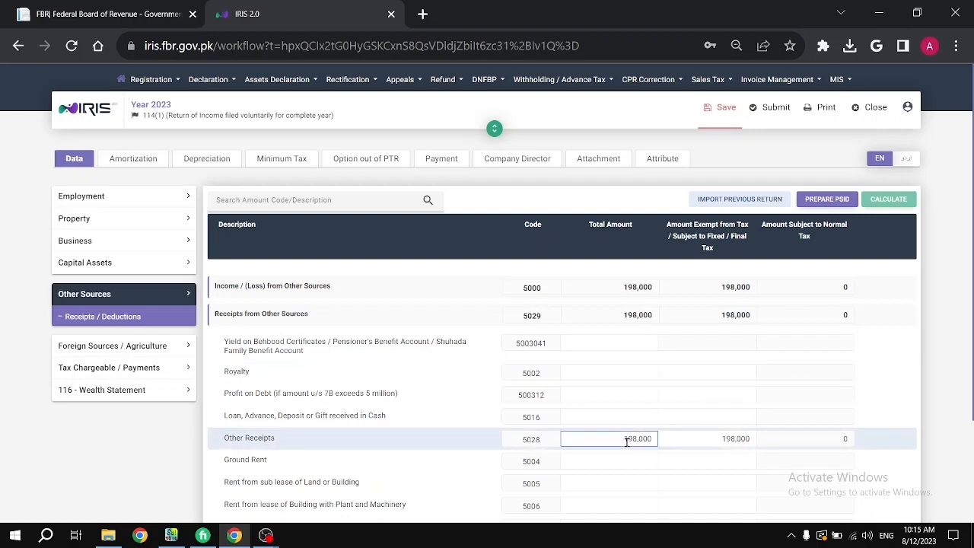
pyautogui.click(708, 440)
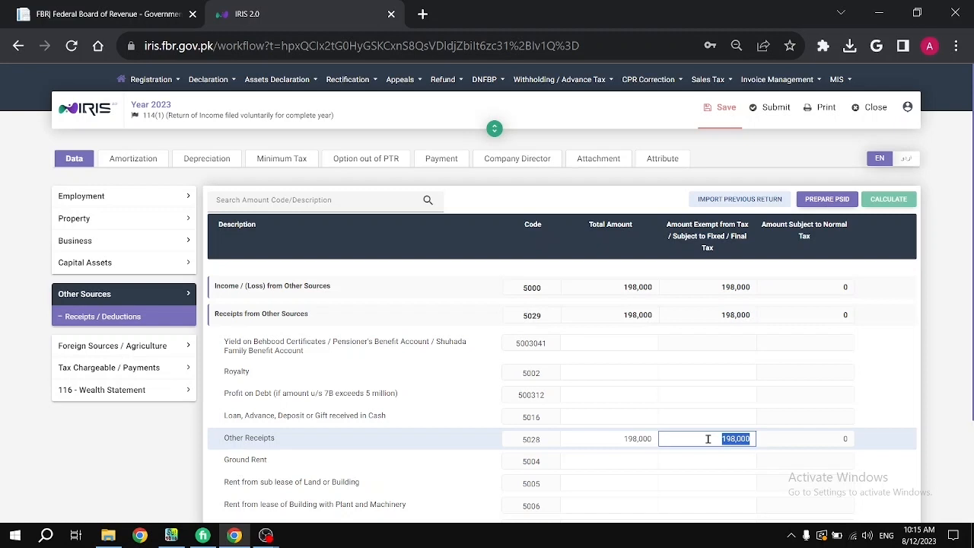
pyautogui.press('Tab')
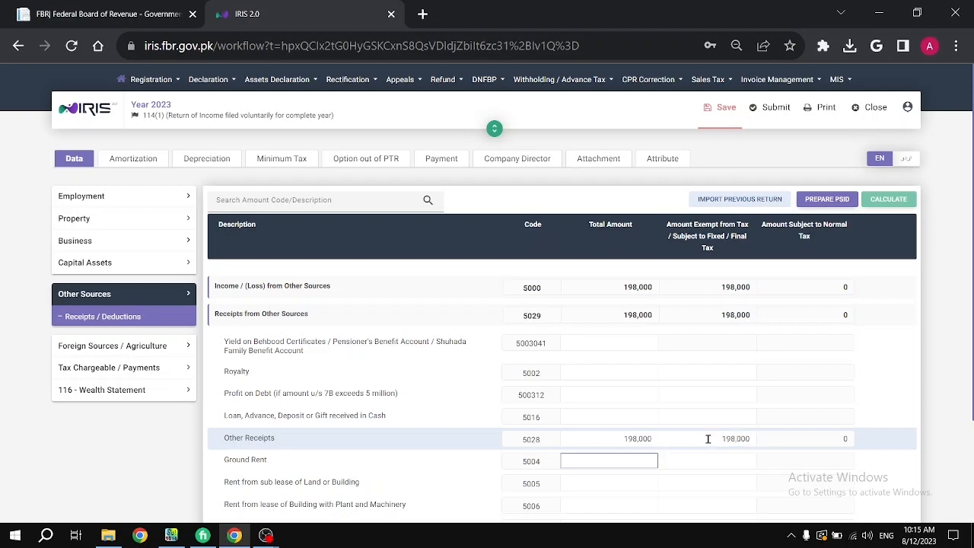
pyautogui.click(888, 199)
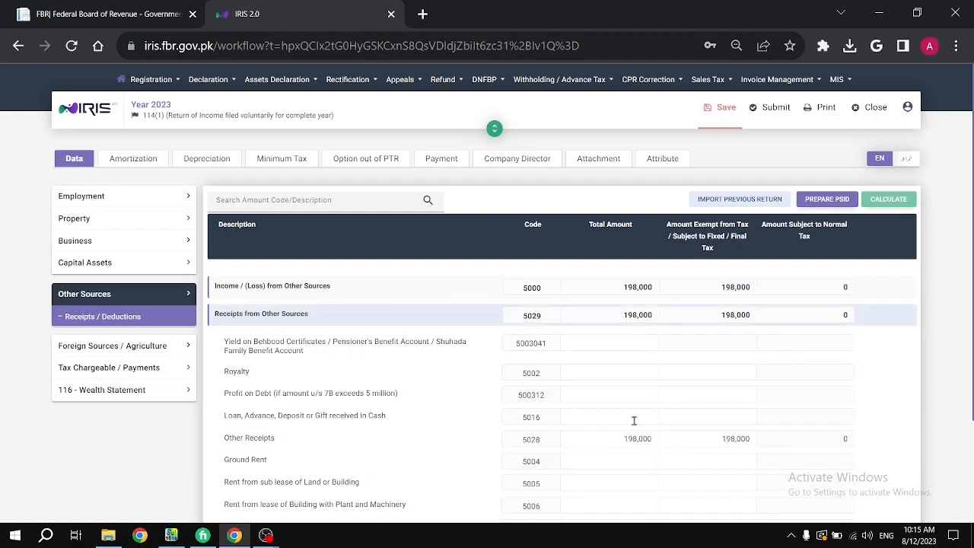
# Step: Clear the total and tax-exempt amounts of Other Receipts and recalculate the return
pyautogui.click(616, 435)
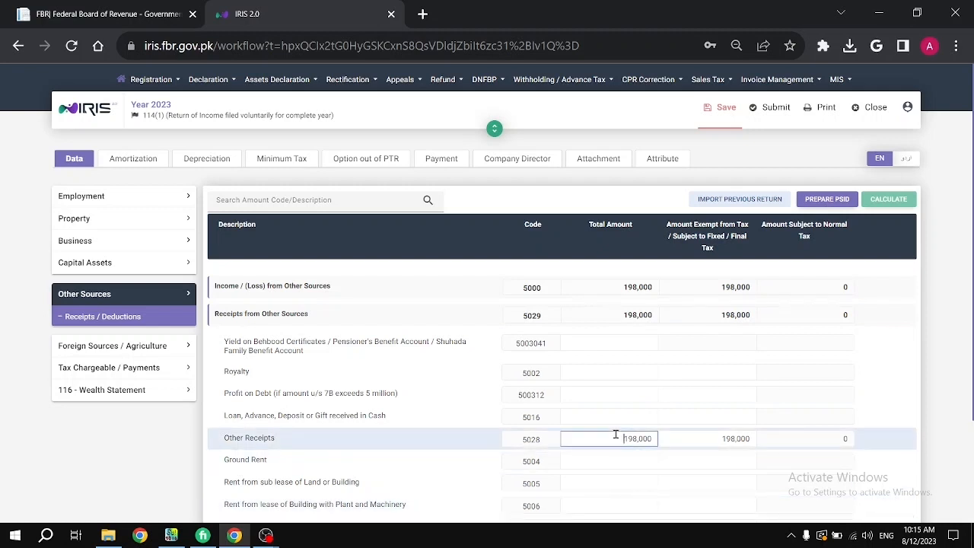
pyautogui.press('Delete')
pyautogui.press('Delete')
pyautogui.press('Delete')
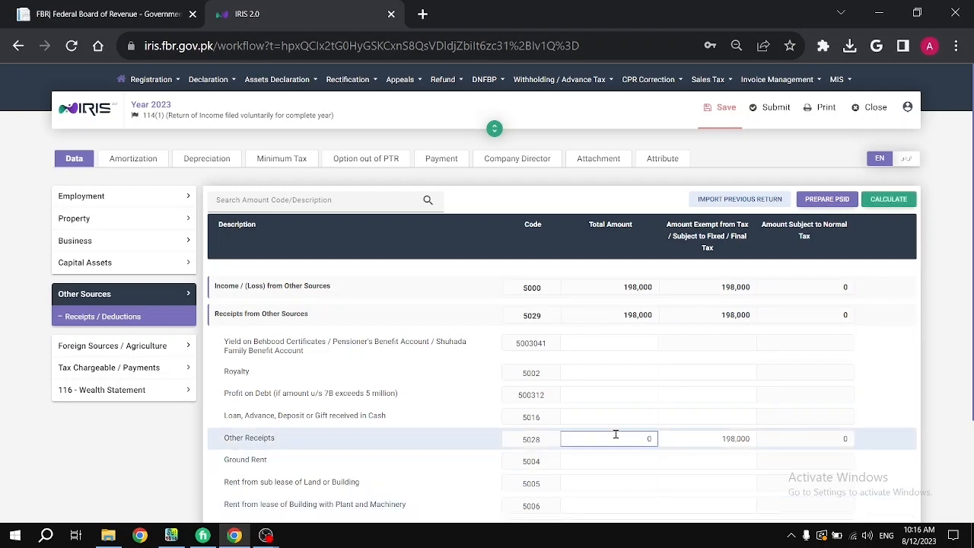
pyautogui.press('Tab')
pyautogui.press('BackSpace')
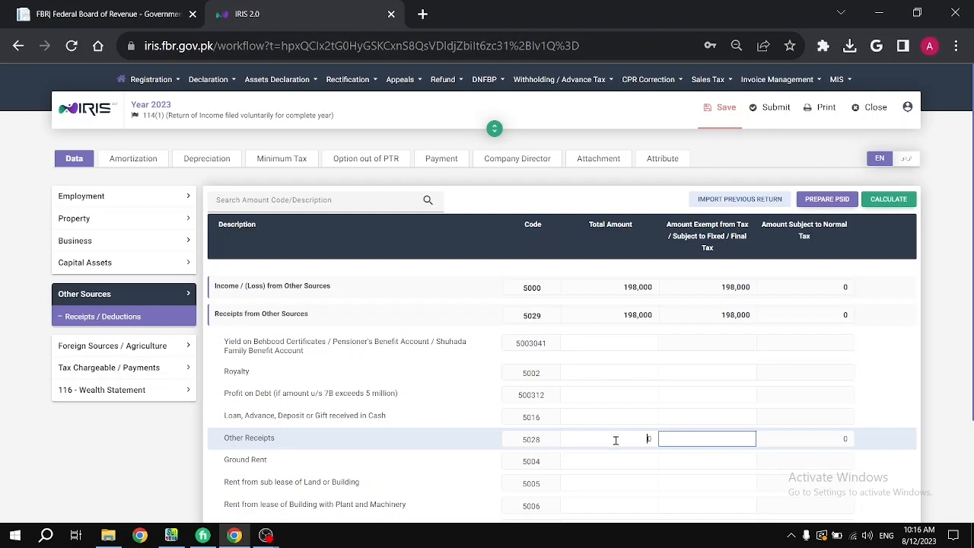
pyautogui.click(616, 440)
pyautogui.click(881, 201)
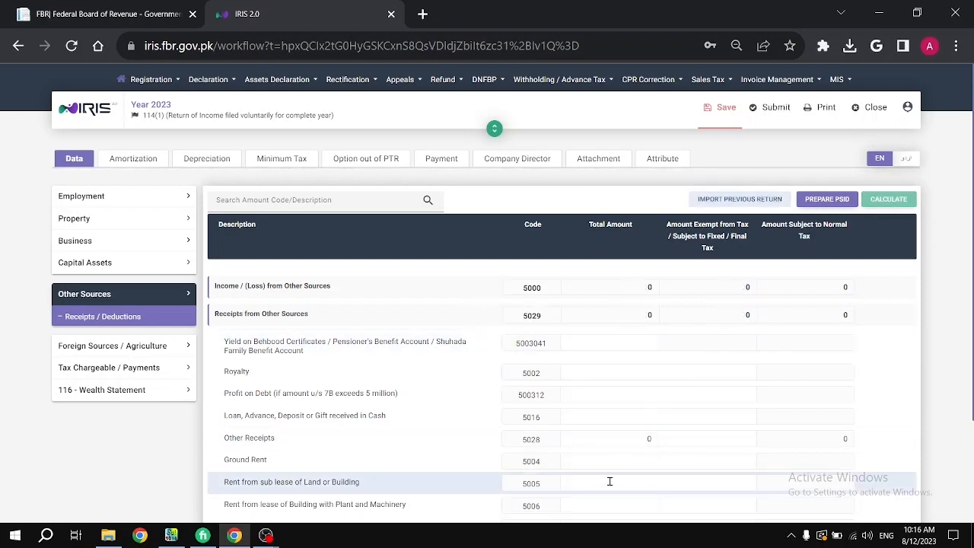
# Step: Set both the total and the tax-exempt amount of Other Receipts to 198,000, and recalculate and save the return
pyautogui.click(633, 439)
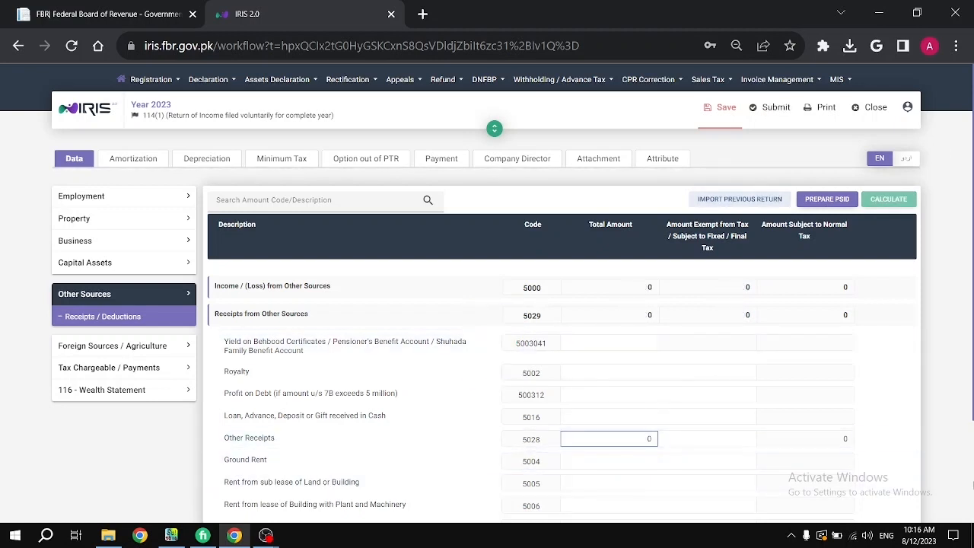
pyautogui.press('BackSpace')
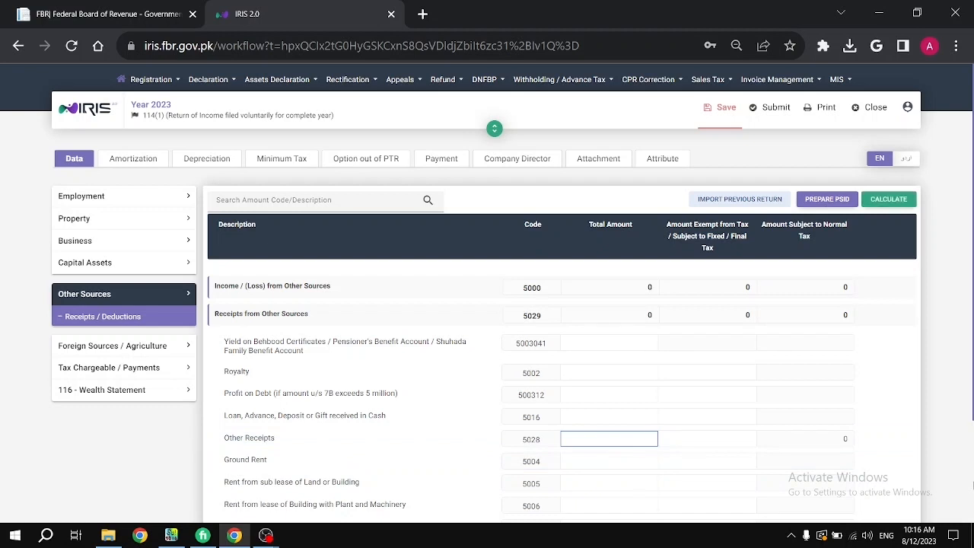
pyautogui.write('198,000')
pyautogui.press('Tab')
pyautogui.write('198,00')
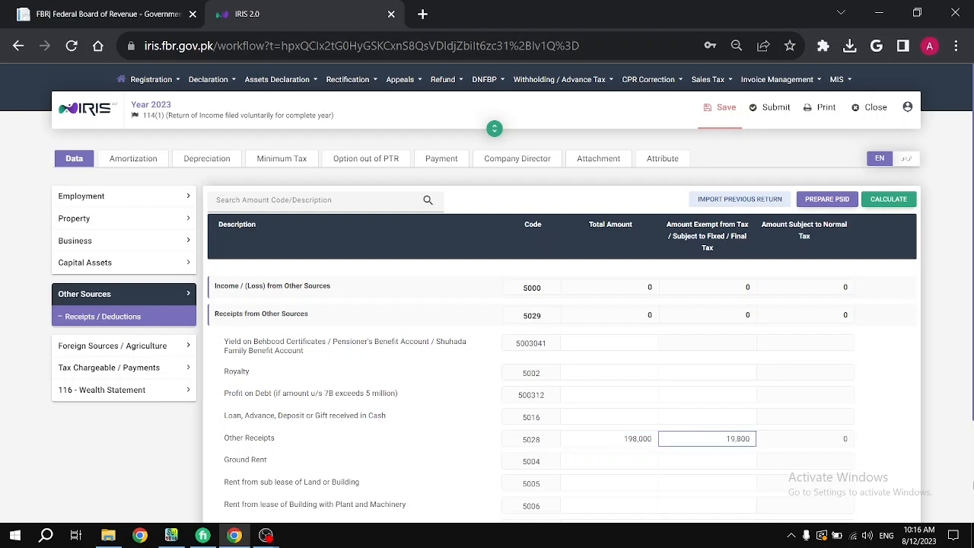
pyautogui.write('0')
pyautogui.press('Tab')
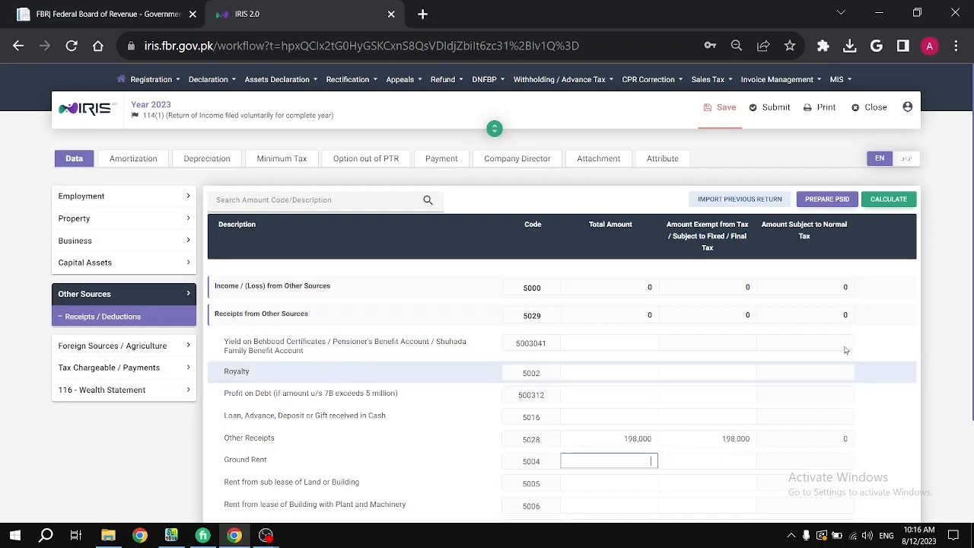
pyautogui.click(881, 199)
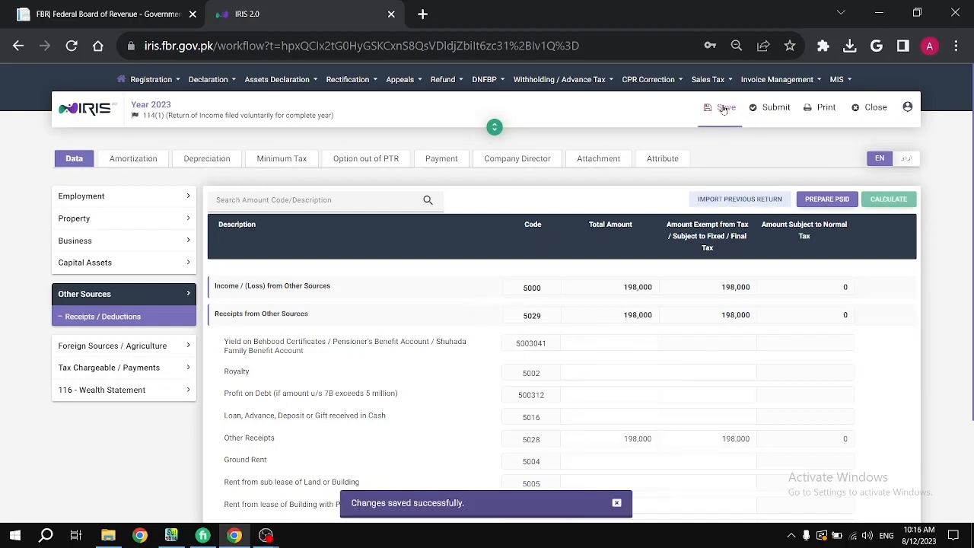
# Step: Look through the Foreign Sources / Agriculture subsections and the Tax Chargeable and Tax Reductions entries
pyautogui.click(128, 346)
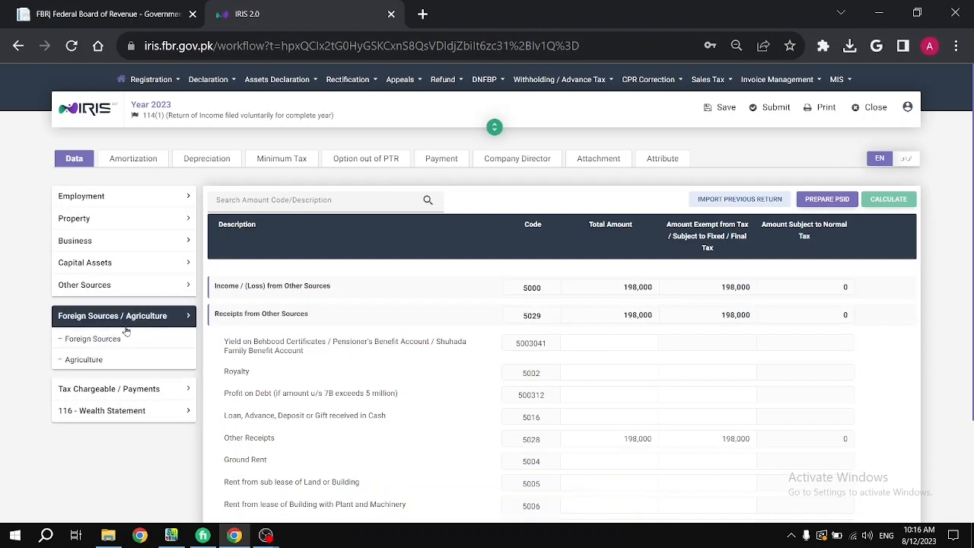
pyautogui.click(133, 320)
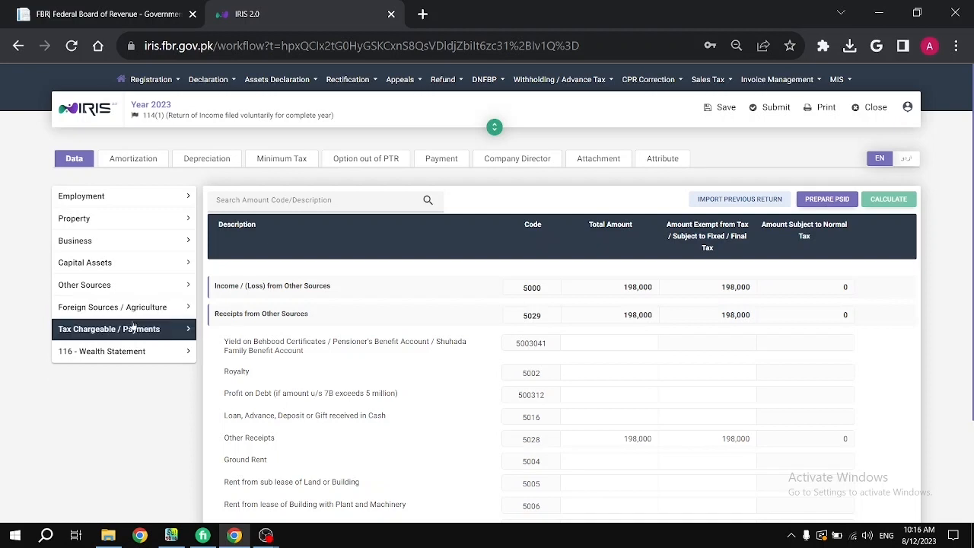
pyautogui.click(132, 328)
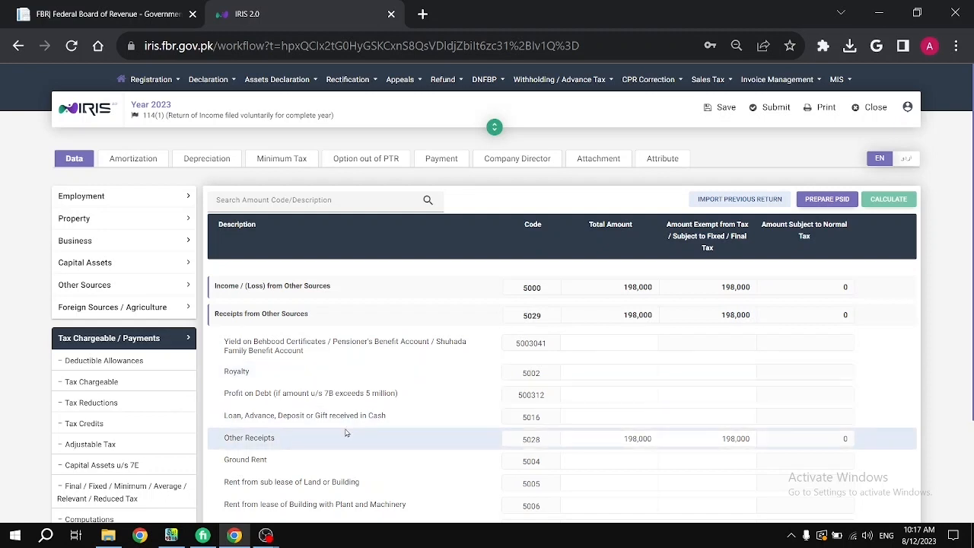
pyautogui.click(138, 387)
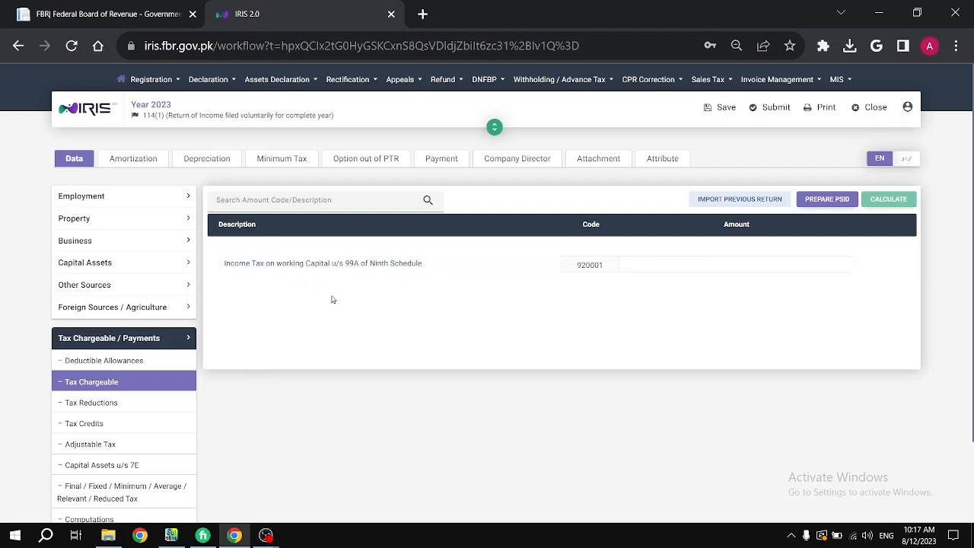
pyautogui.click(135, 402)
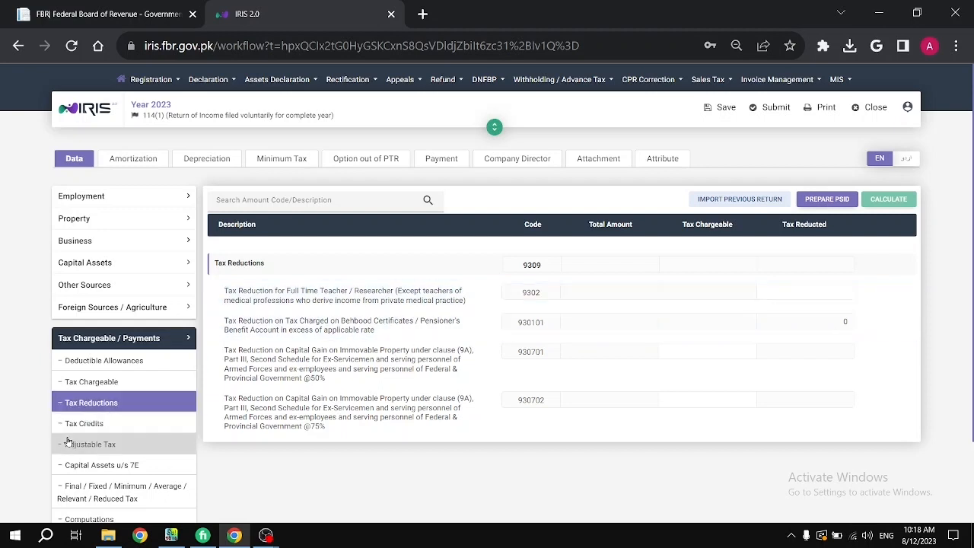
# Step: Examine the Adjustable Tax entries, including the tax deducted on Salary of Employees u/s 149
pyautogui.click(112, 442)
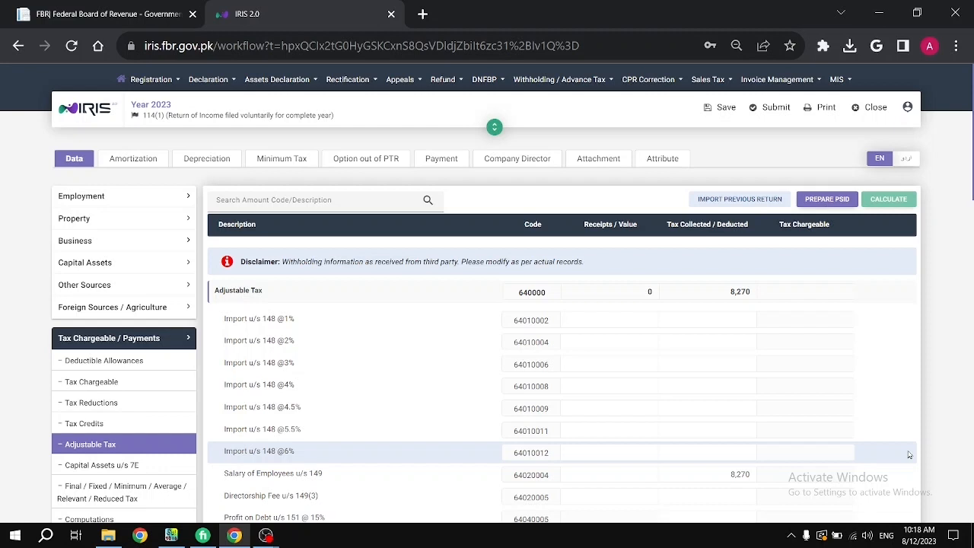
pyautogui.scroll(-1, 909, 455)
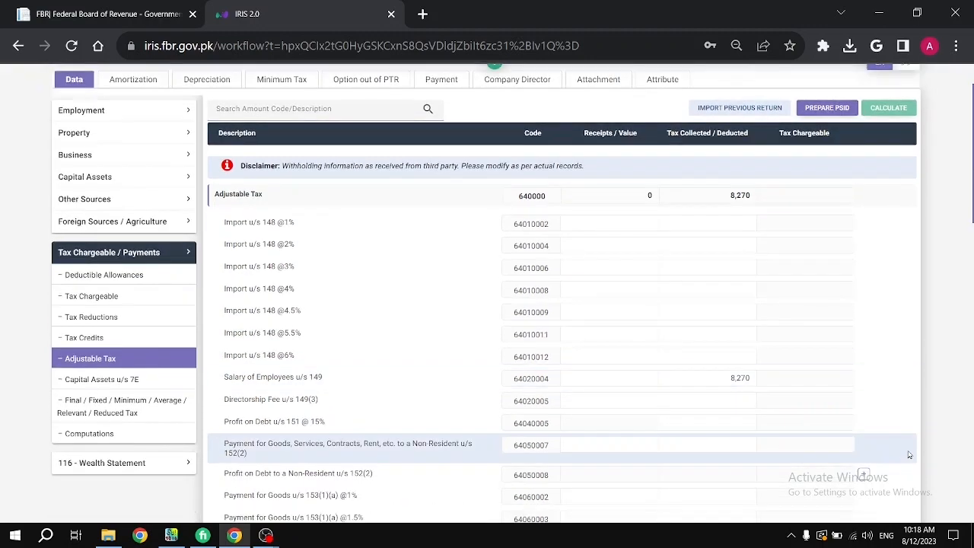
pyautogui.scroll(1, 909, 455)
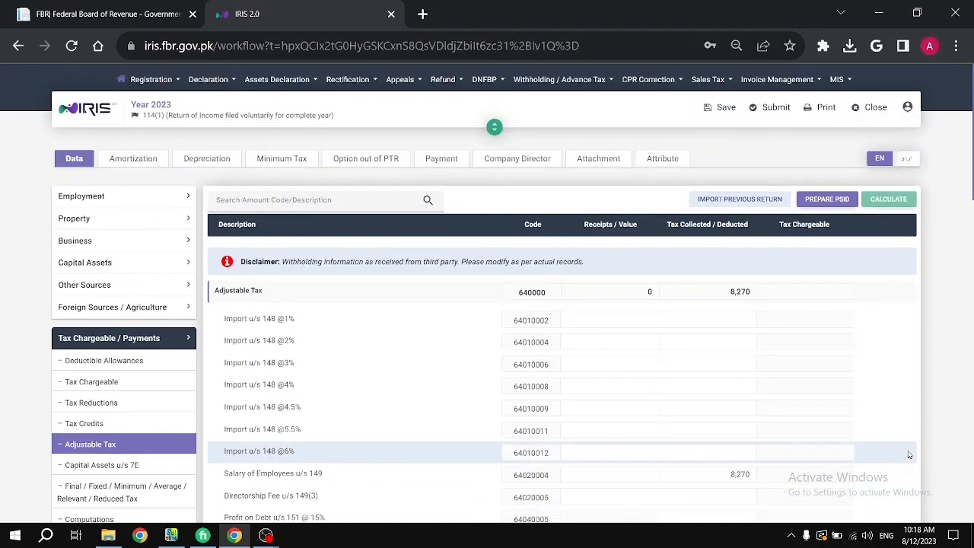
pyautogui.scroll(-1, 909, 455)
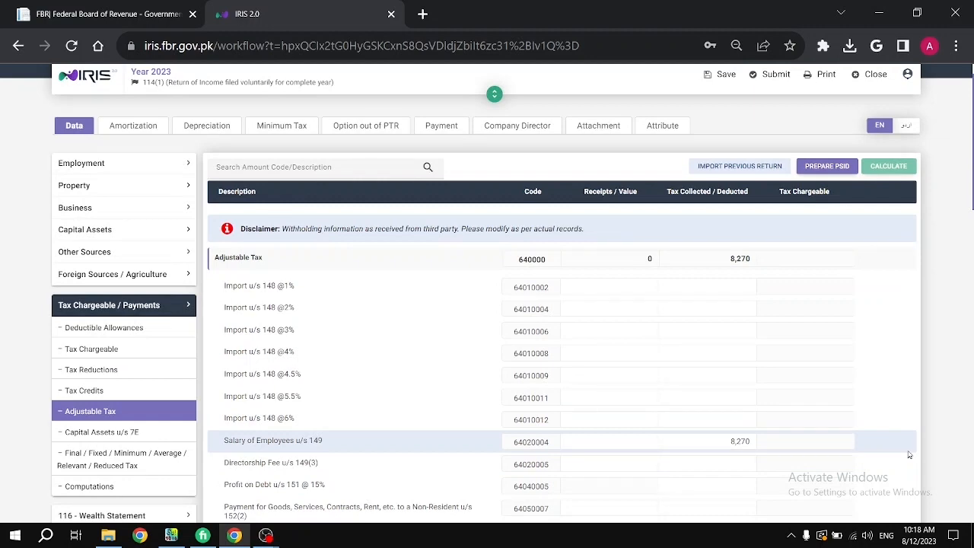
pyautogui.scroll(-2, 909, 454)
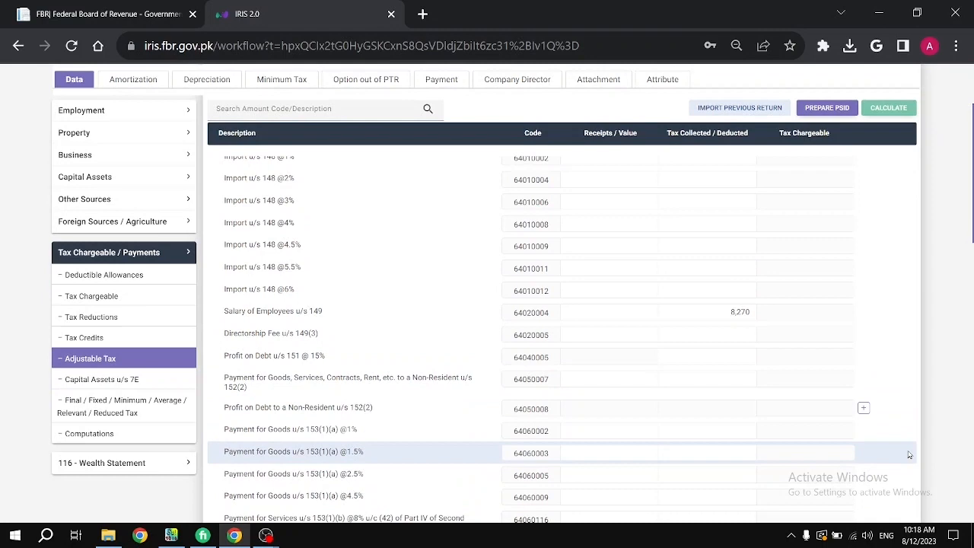
pyautogui.scroll(-1, 909, 454)
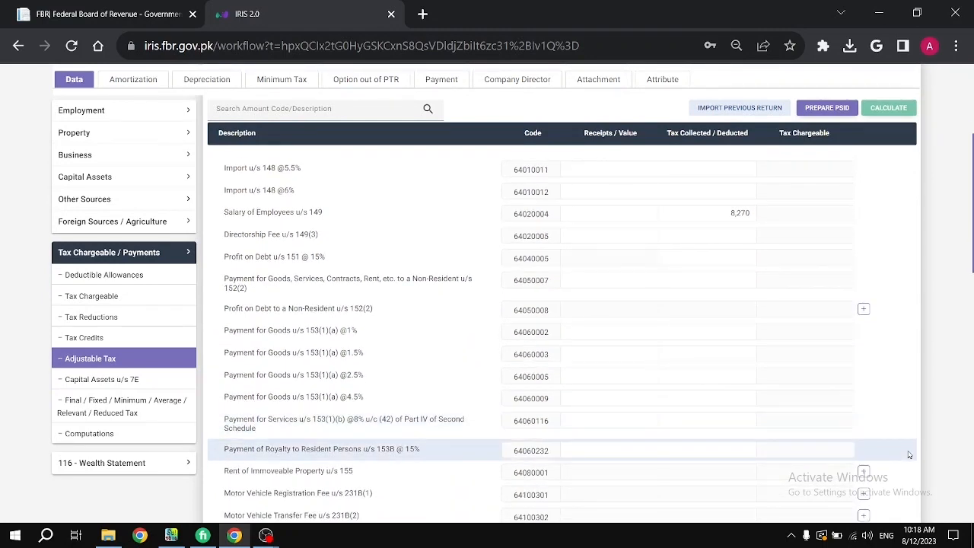
pyautogui.scroll(-2, 909, 454)
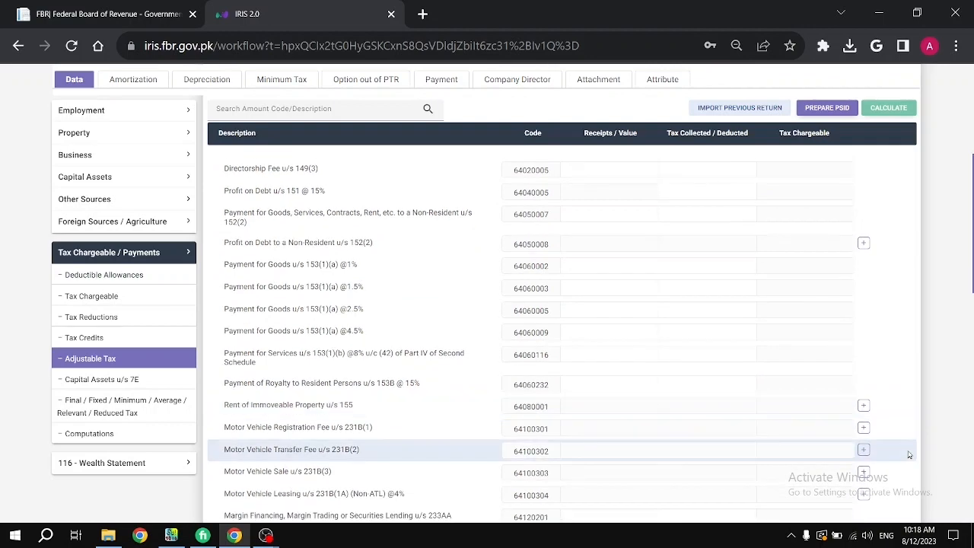
pyautogui.scroll(2, 909, 455)
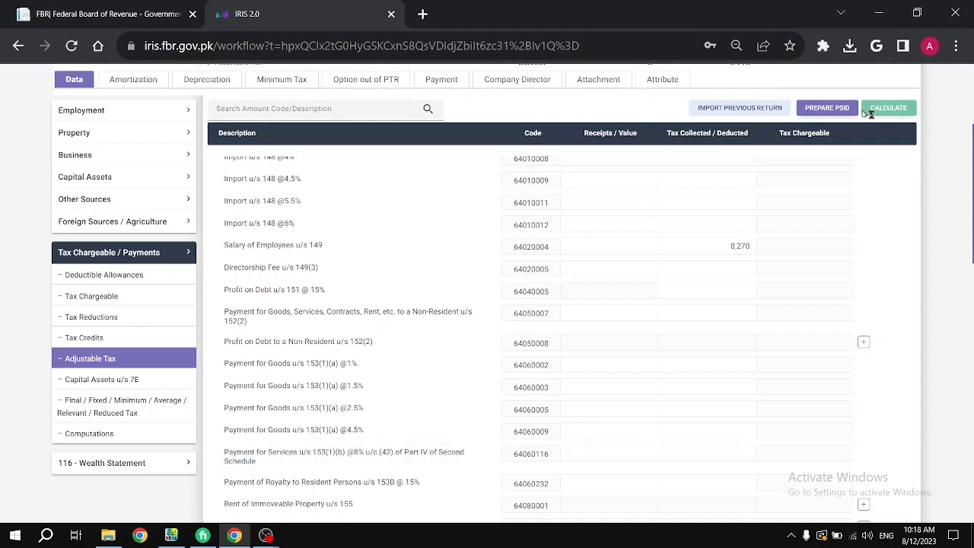
# Step: Review the tax computations from the income heads through taxable income and tax chargeable to withholding and refundable income tax
pyautogui.click(112, 432)
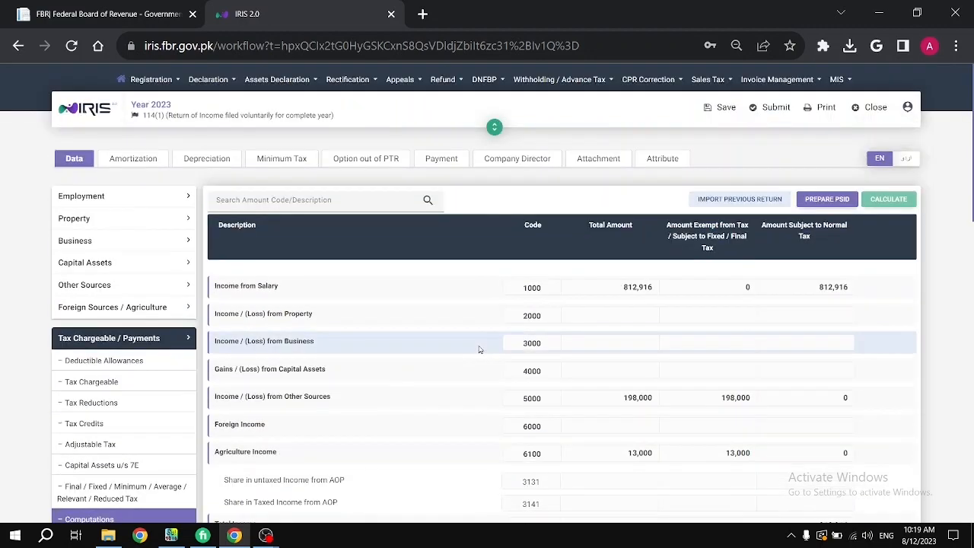
pyautogui.scroll(-2, 479, 349)
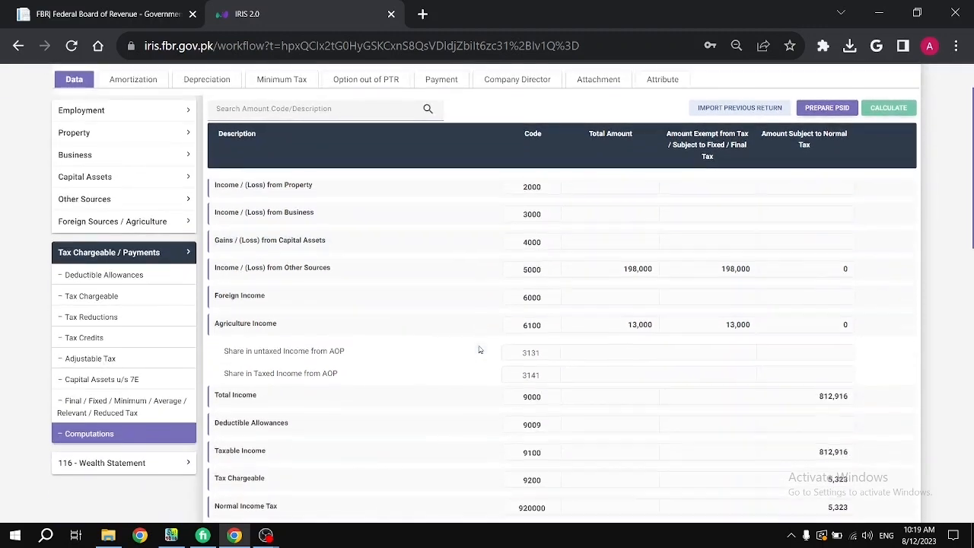
pyautogui.scroll(3, 480, 350)
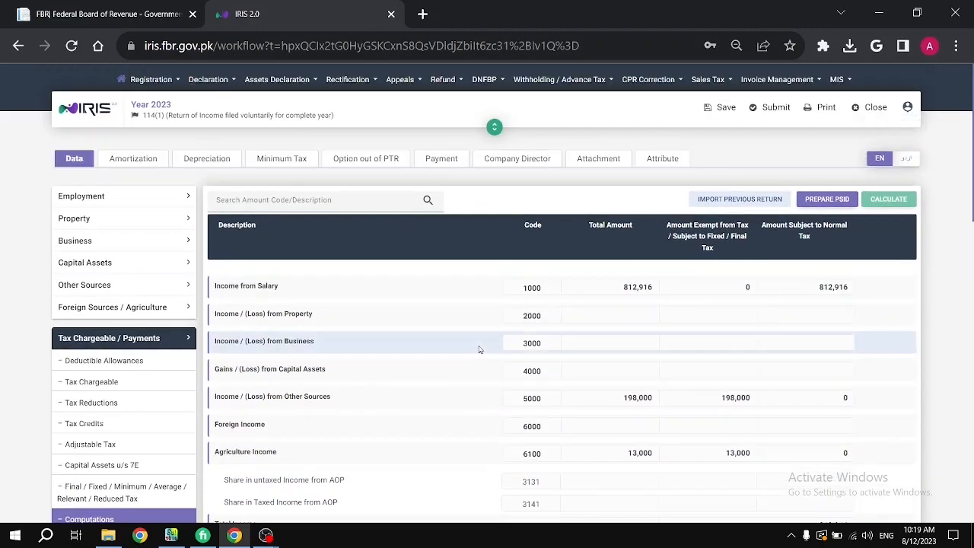
pyautogui.scroll(-4, 480, 350)
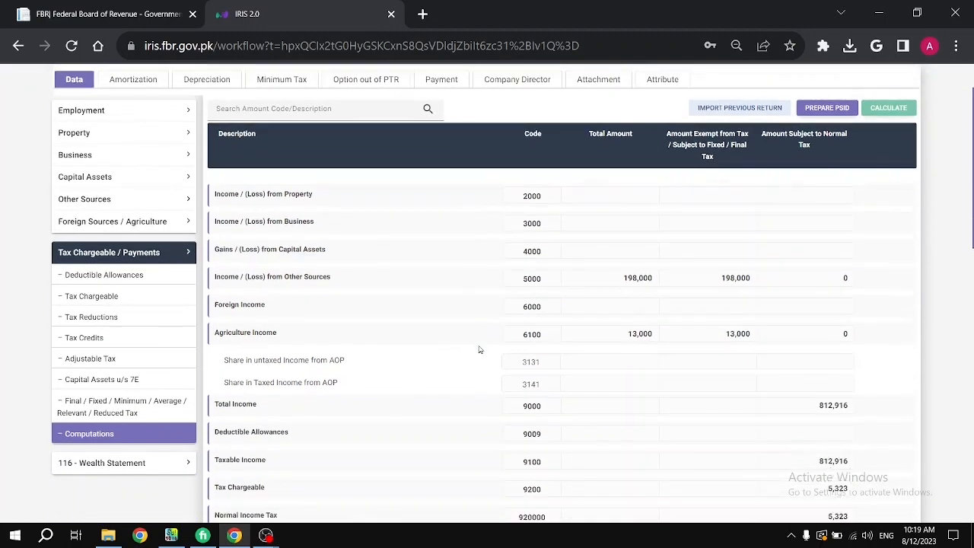
pyautogui.scroll(-2, 480, 350)
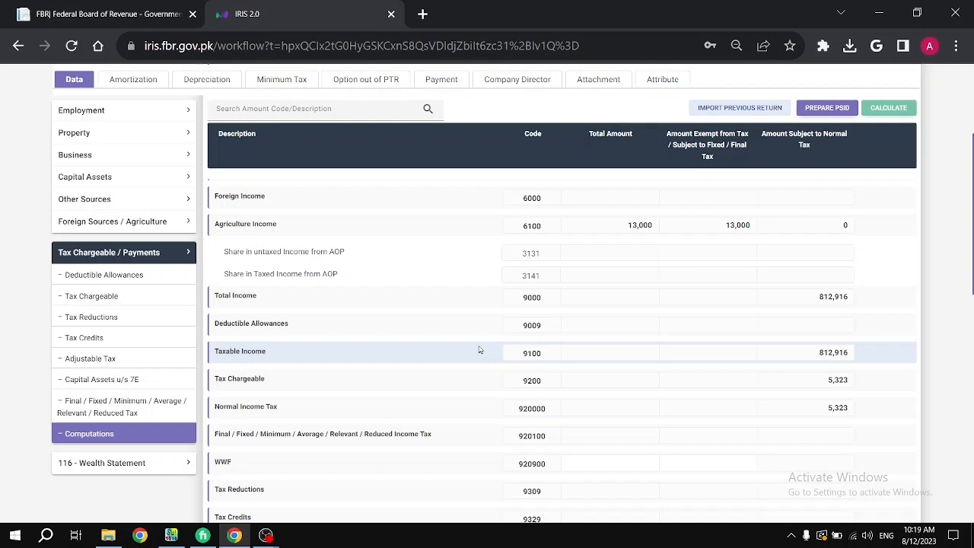
pyautogui.scroll(-1, 480, 350)
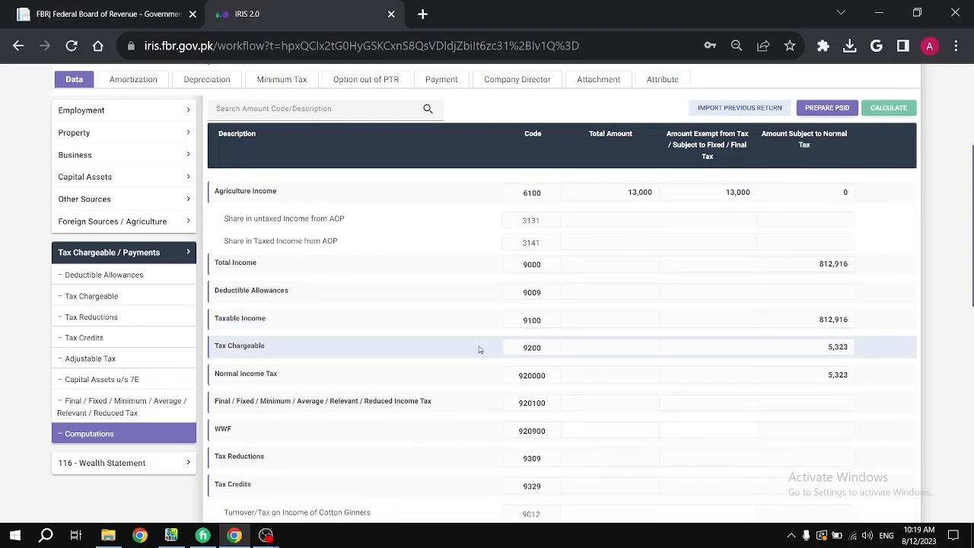
pyautogui.scroll(-1, 480, 350)
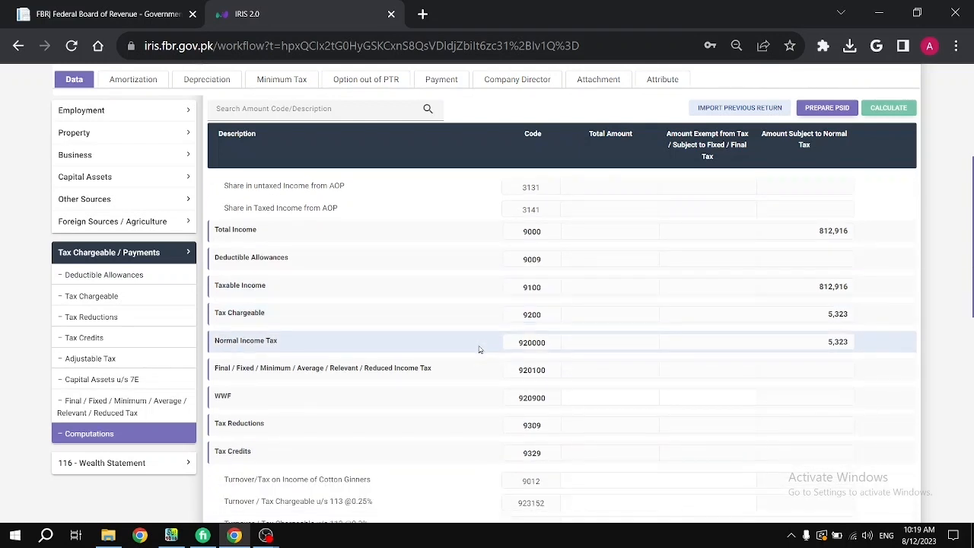
pyautogui.scroll(-10, 479, 350)
pyautogui.scroll(-1, 480, 349)
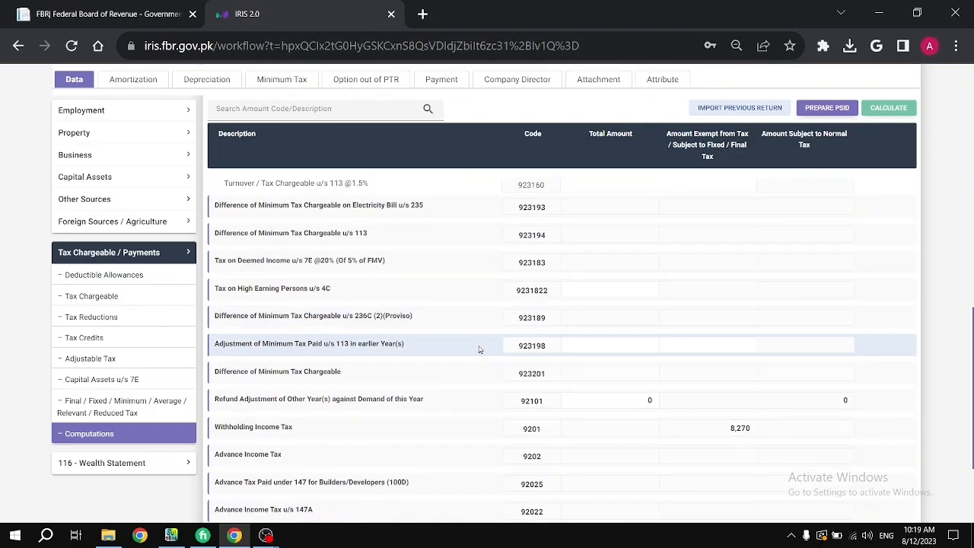
pyautogui.scroll(-5, 480, 349)
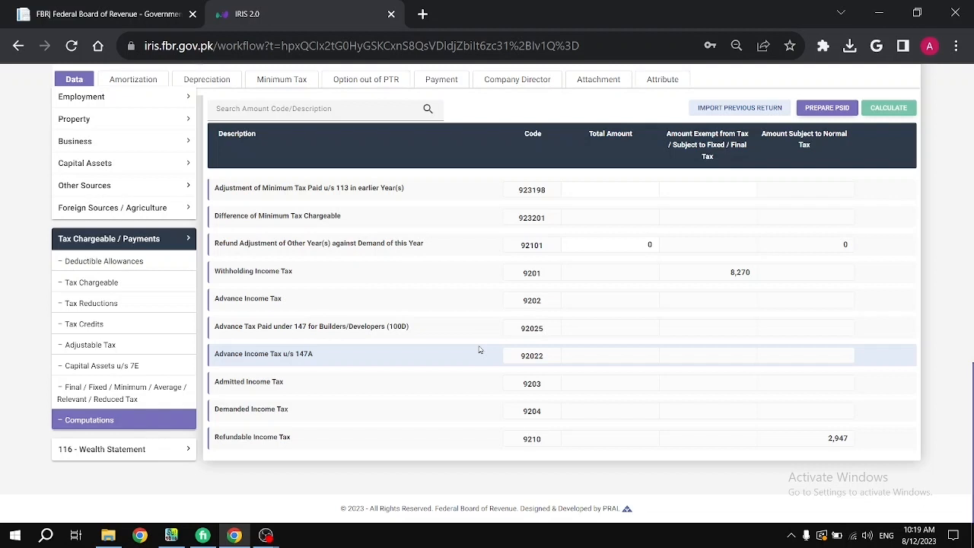
# Step: Review the Personal Expenses entries in the 116 - Wealth Statement
pyautogui.click(153, 445)
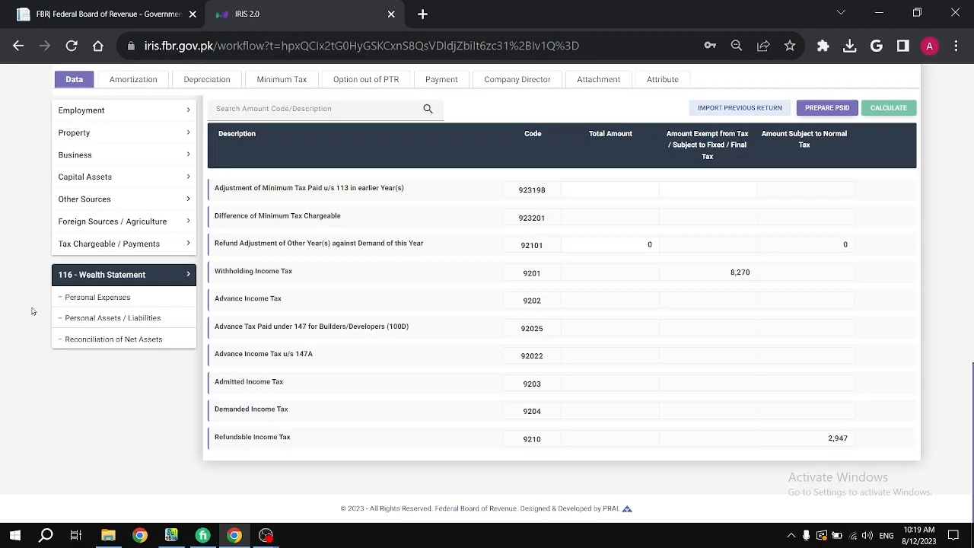
pyautogui.click(118, 296)
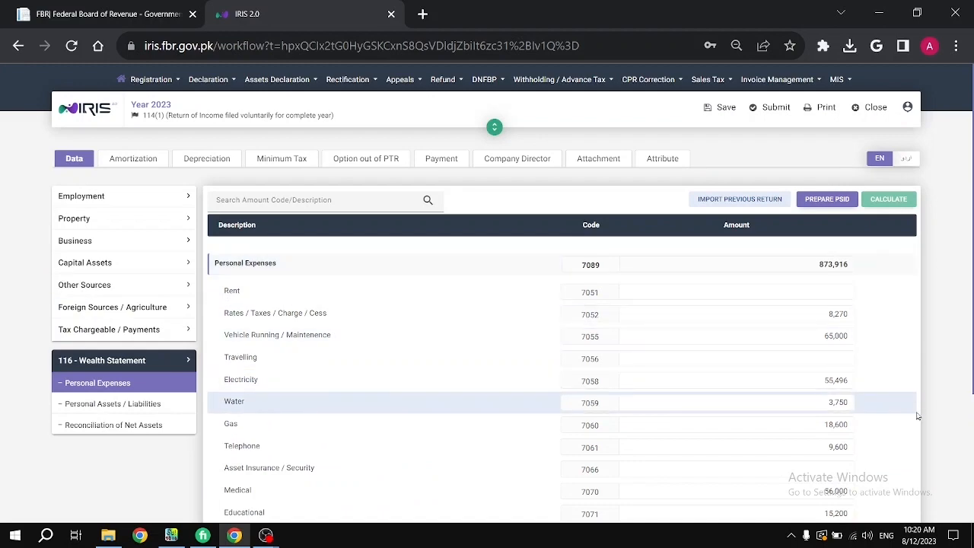
pyautogui.scroll(-2, 918, 415)
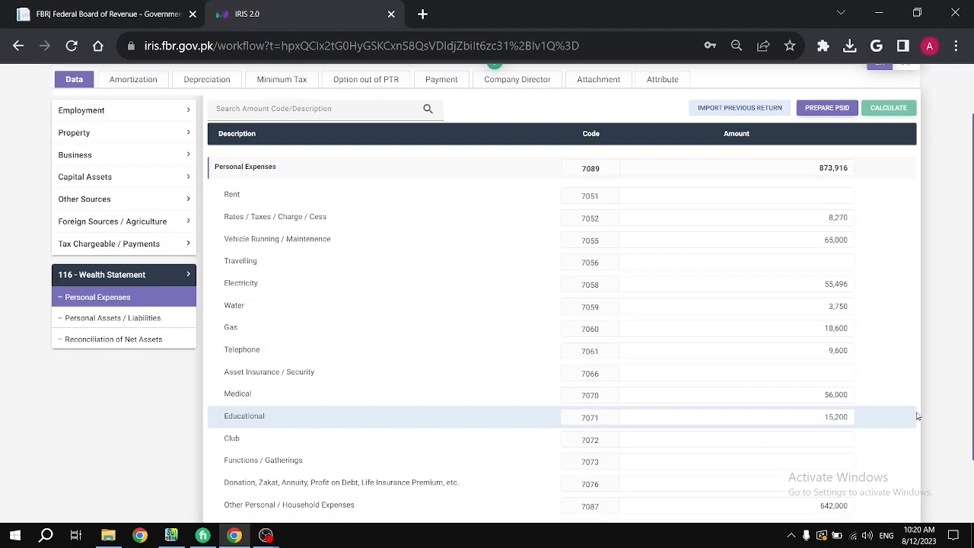
pyautogui.scroll(-3, 918, 416)
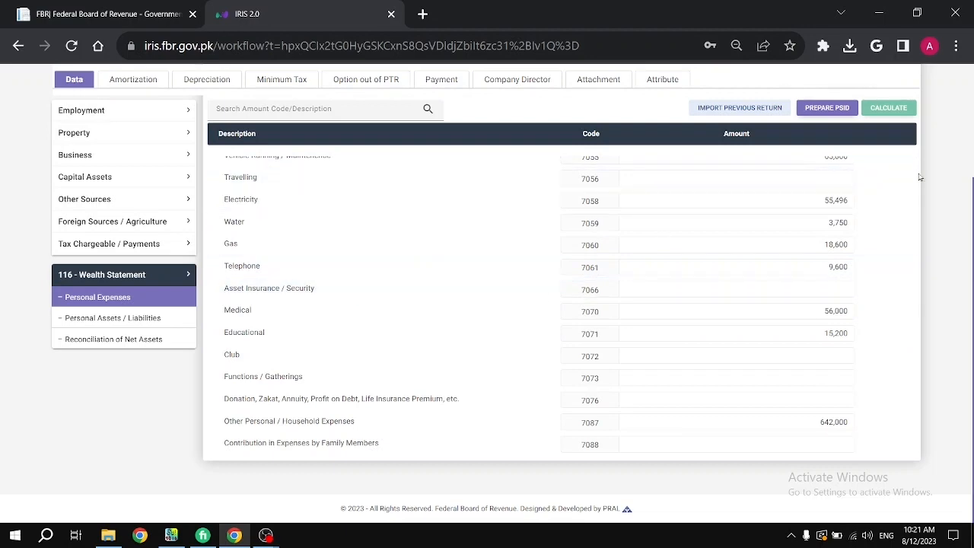
# Step: Review the Personal Assets / Liabilities entries of the wealth statement, from properties and investments through cash to Net Assets Current Year
pyautogui.scroll(3, 920, 178)
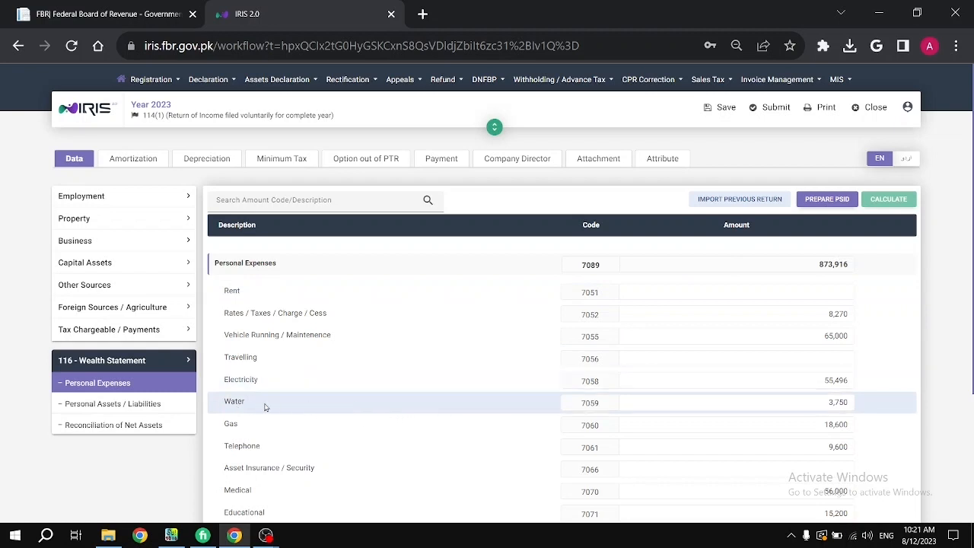
pyautogui.click(147, 407)
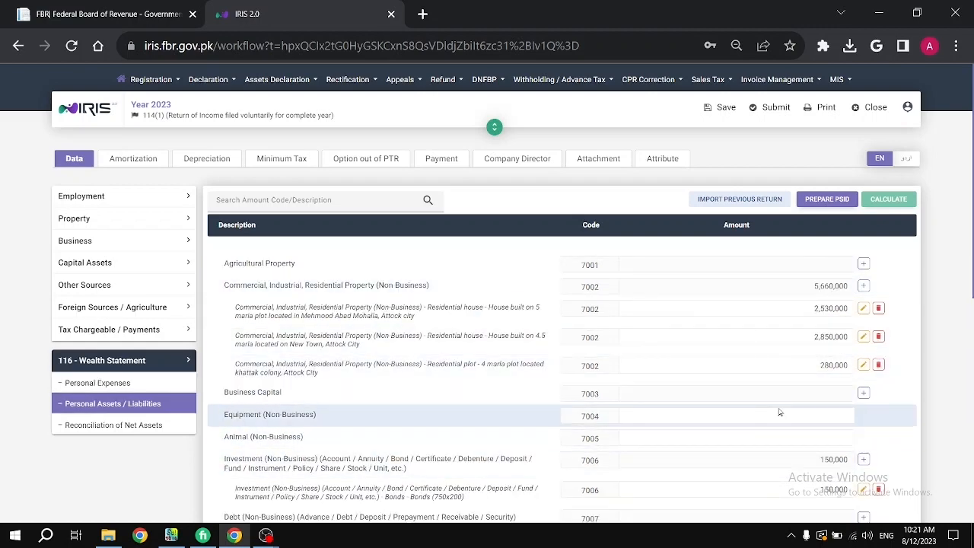
pyautogui.scroll(-2, 780, 412)
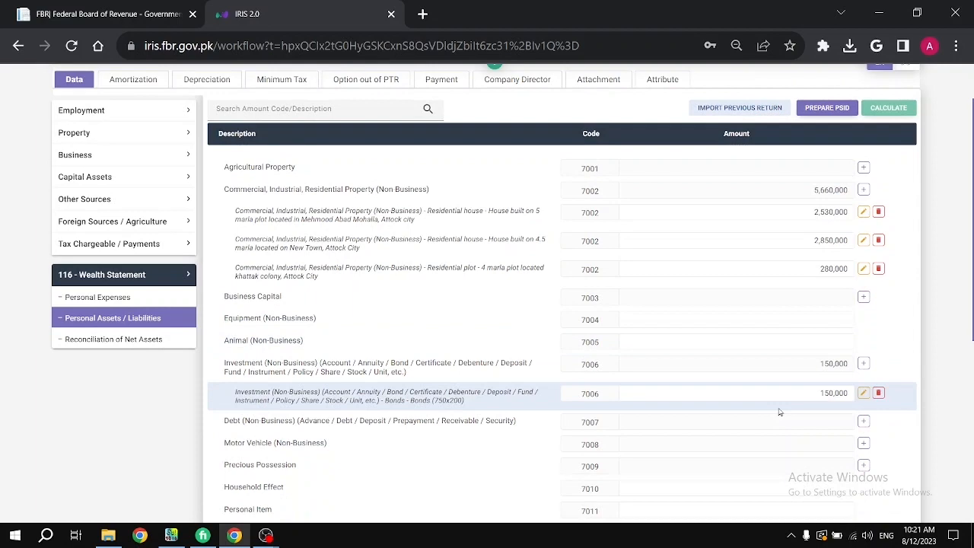
pyautogui.scroll(-2, 780, 412)
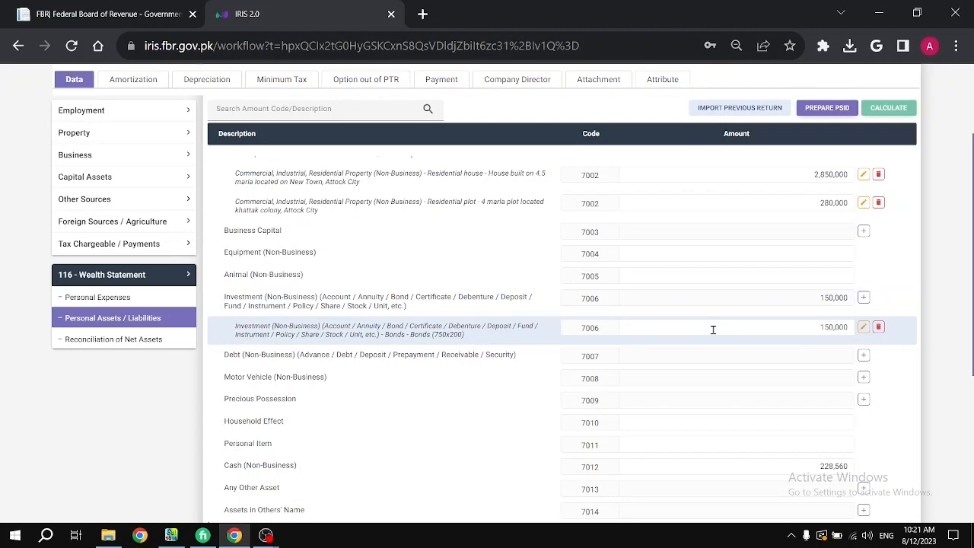
pyautogui.scroll(-2, 713, 330)
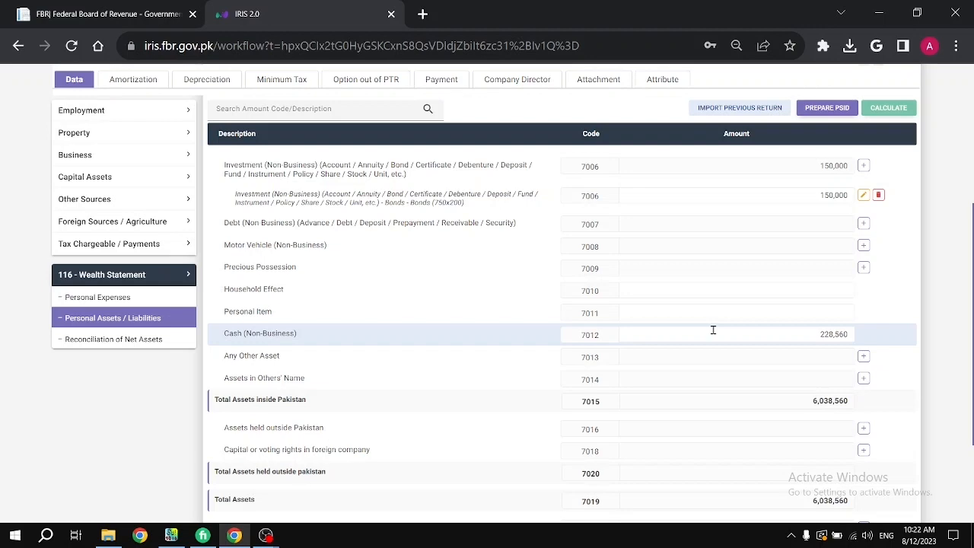
pyautogui.scroll(-3, 713, 330)
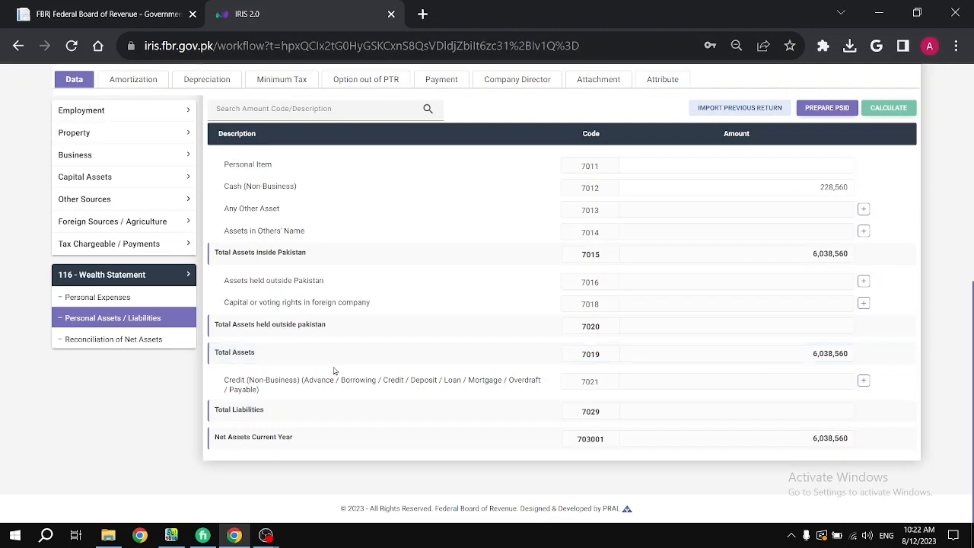
# Step: Examine the Reconciliation of Net Assets, covering inflows, outflows and the Unreconciled Amount
pyautogui.click(84, 340)
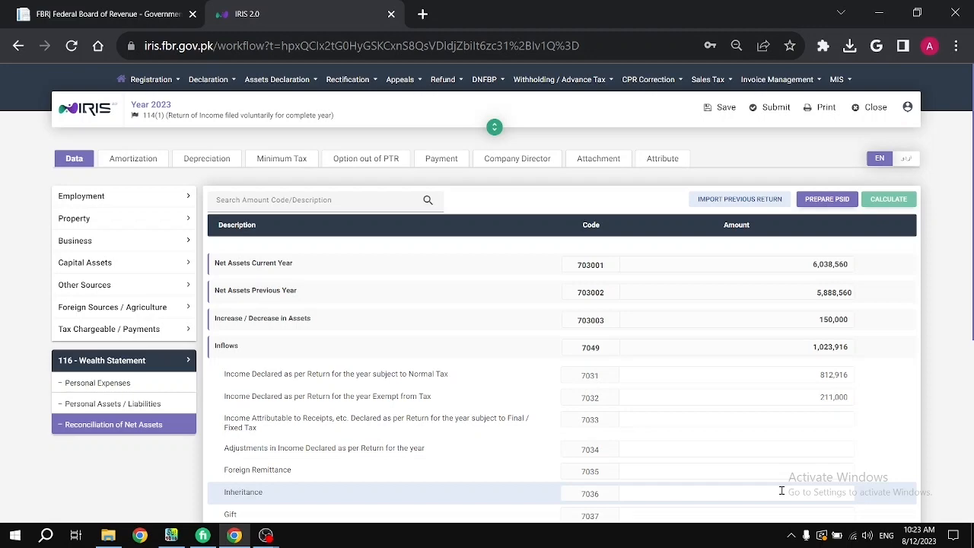
pyautogui.scroll(-5, 782, 491)
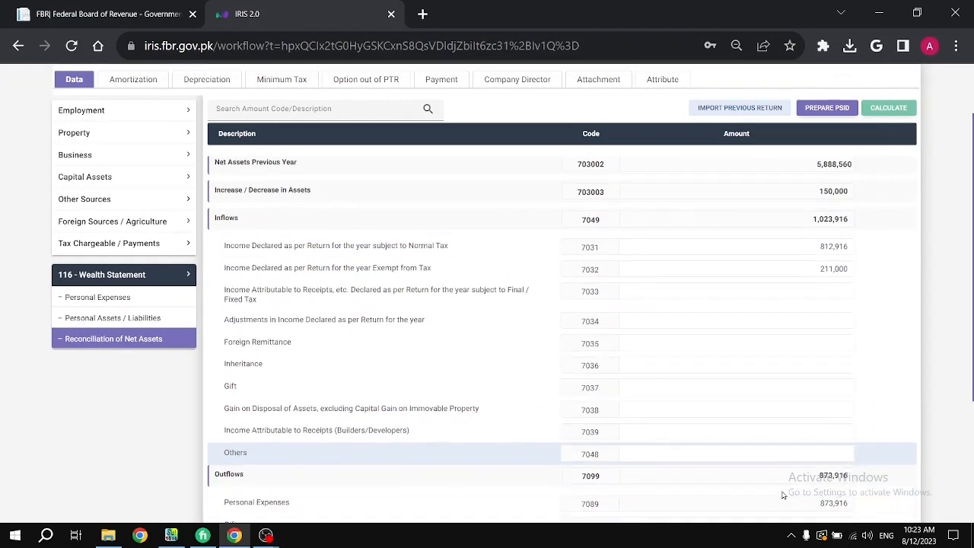
pyautogui.scroll(-2, 782, 495)
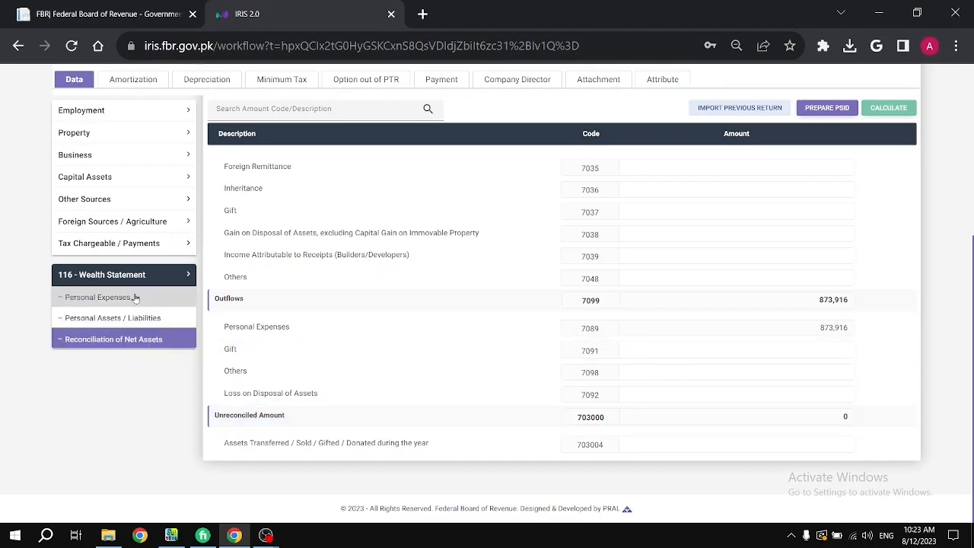
# Step: Set the Vehicle Running / Maintenence expense to 54,000 and check the recalculated Unreconciled Amount in the net assets reconciliation
pyautogui.click(99, 297)
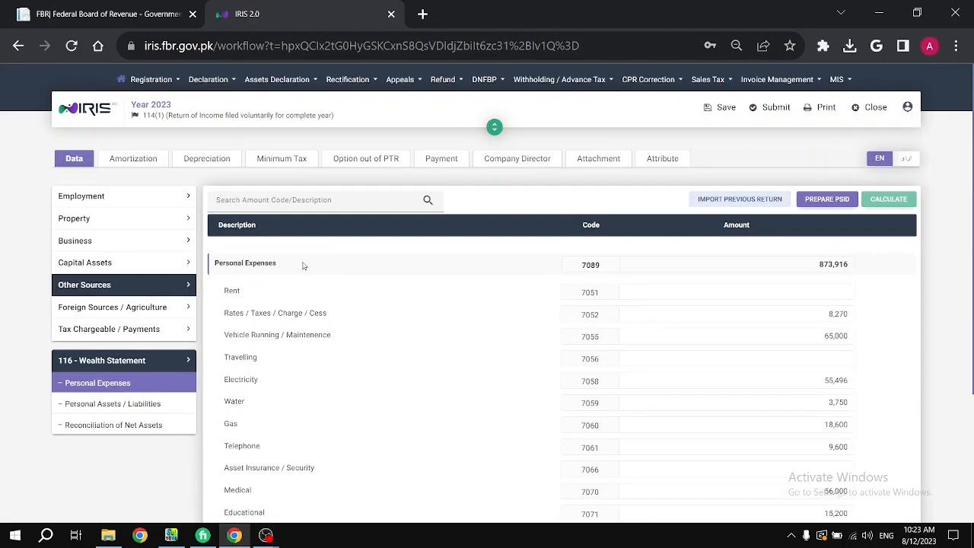
pyautogui.click(813, 337)
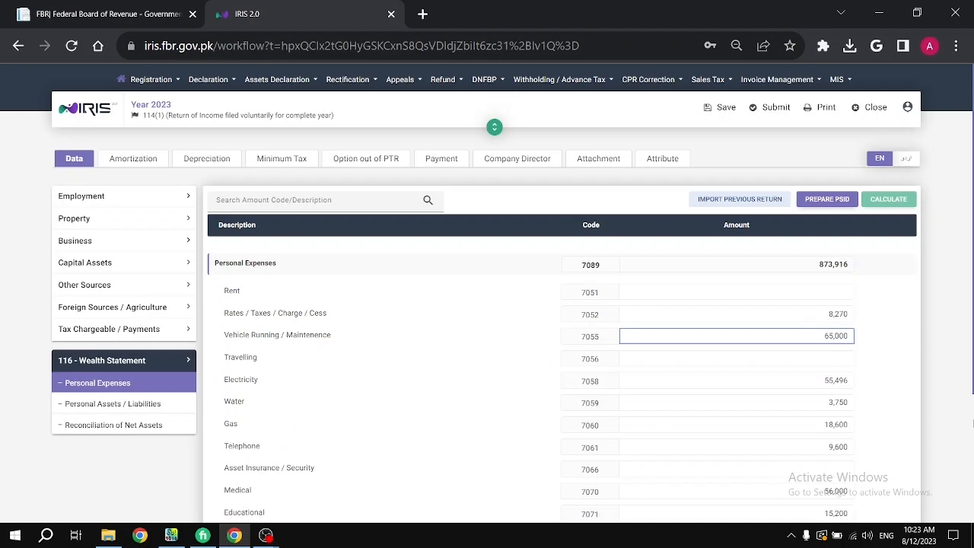
pyautogui.press('Delete')
pyautogui.press('Delete')
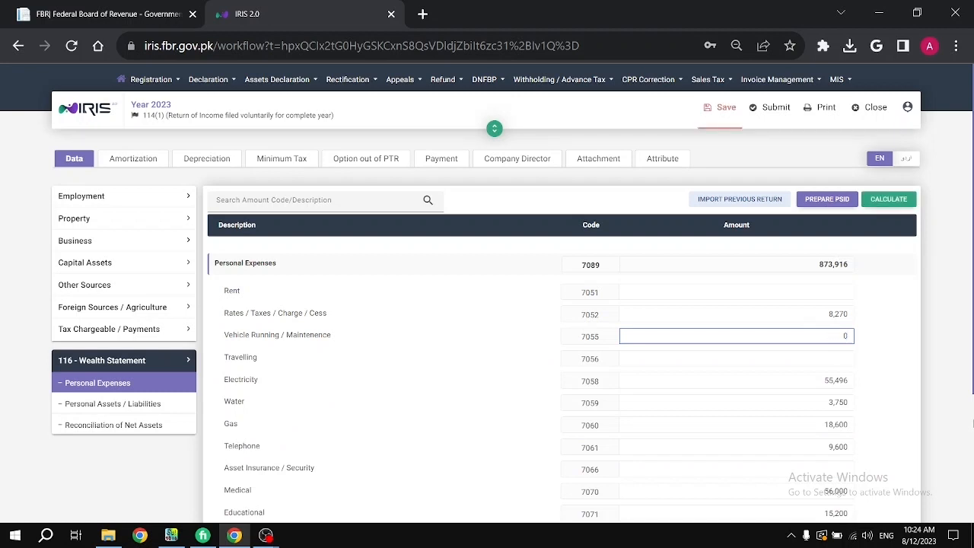
pyautogui.write('54,000')
pyautogui.press('Tab')
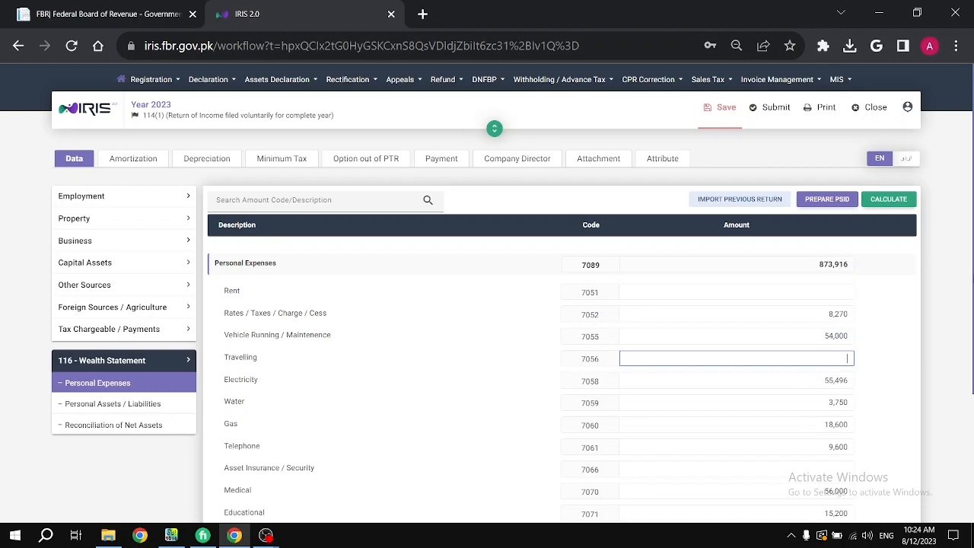
pyautogui.click(887, 204)
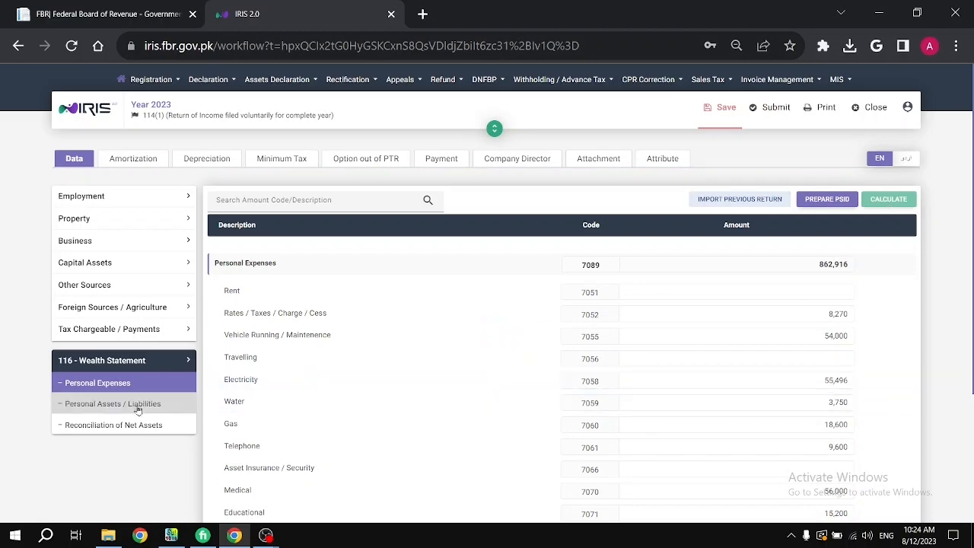
pyautogui.click(116, 425)
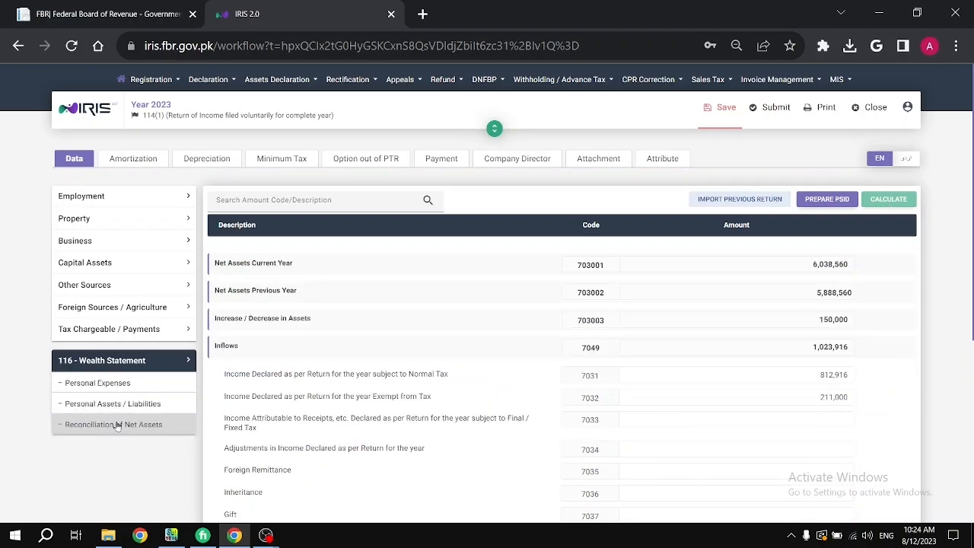
pyautogui.scroll(-5, 843, 509)
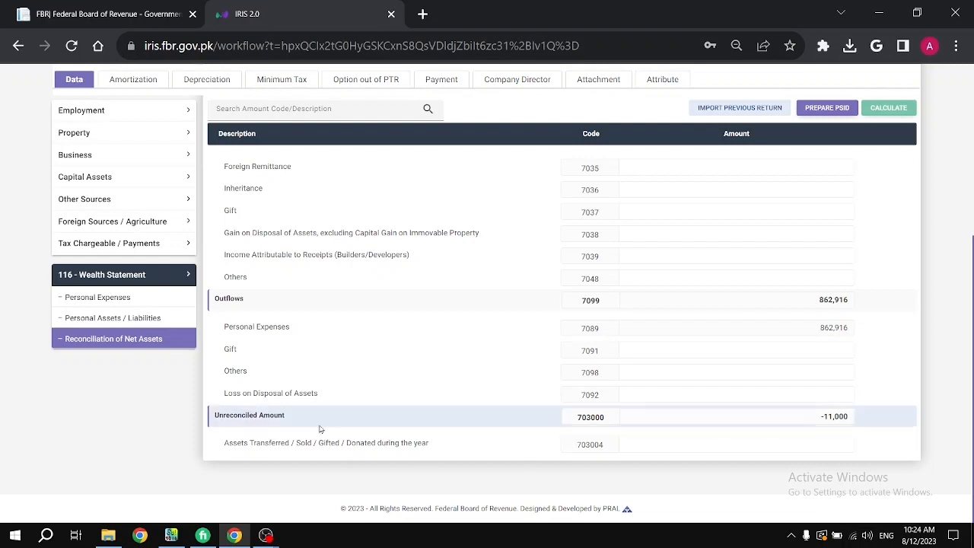
# Step: Set the Vehicle Running / Maintenence personal expense to 65,000 and recalculate the return
pyautogui.click(85, 297)
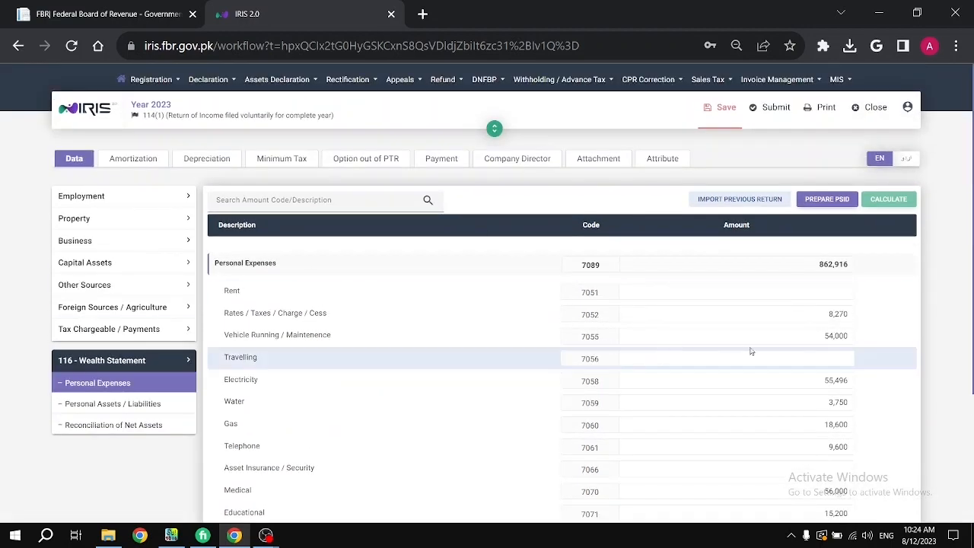
pyautogui.click(799, 336)
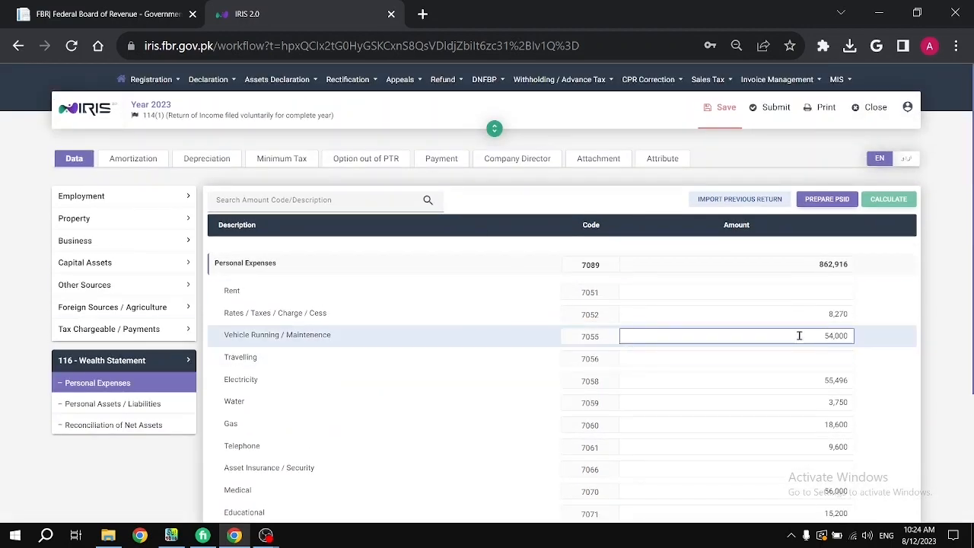
pyautogui.press('Delete')
pyautogui.press('Delete')
pyautogui.press('Delete')
pyautogui.press('Delete')
pyautogui.press('Delete')
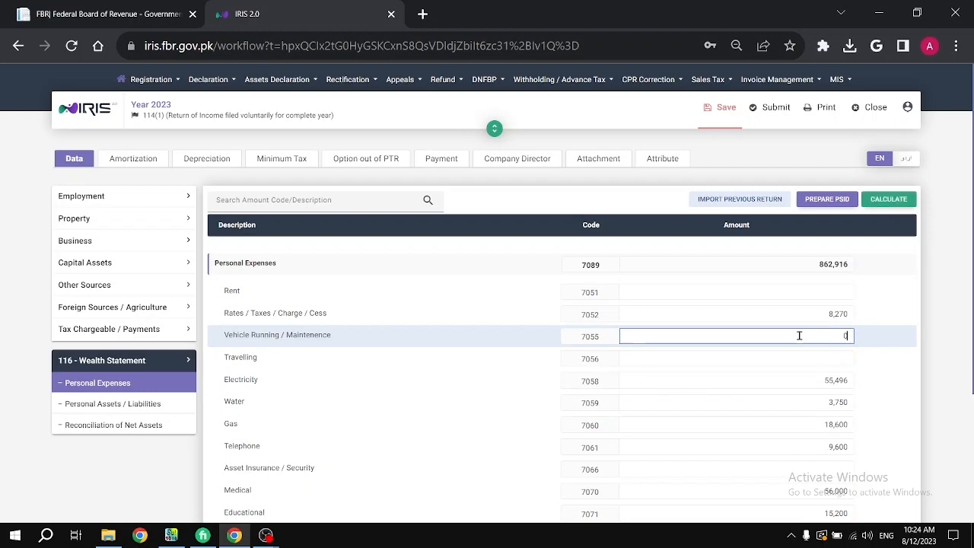
pyautogui.write('650000')
pyautogui.press('Tab')
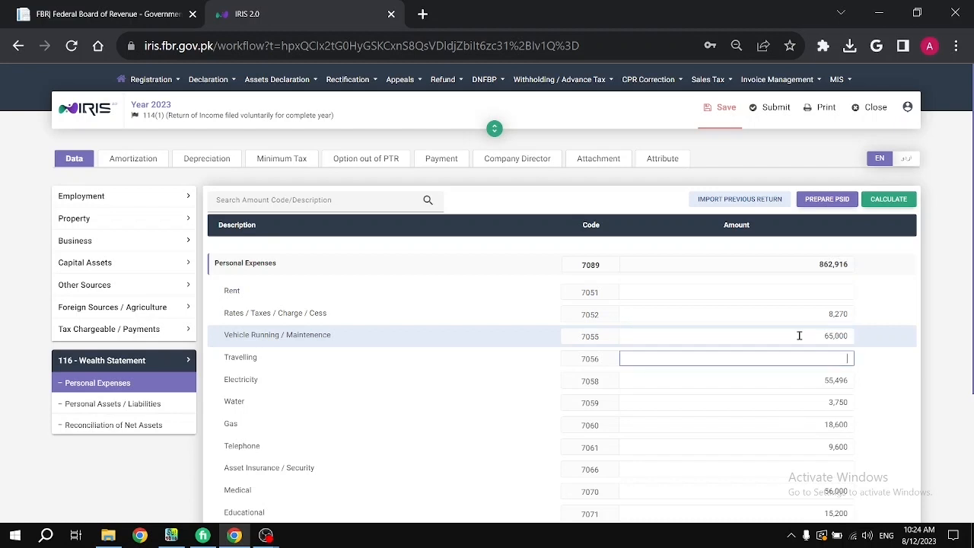
pyautogui.click(889, 200)
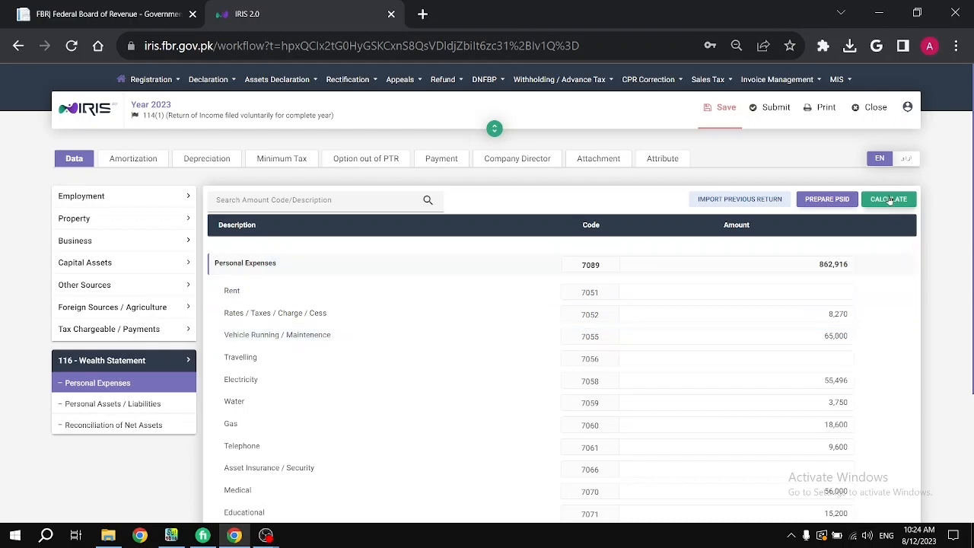
# Step: Check the outflows and Unreconciled Amount in the Reconciliation of Net Assets against the net asset and inflow figures
pyautogui.click(94, 427)
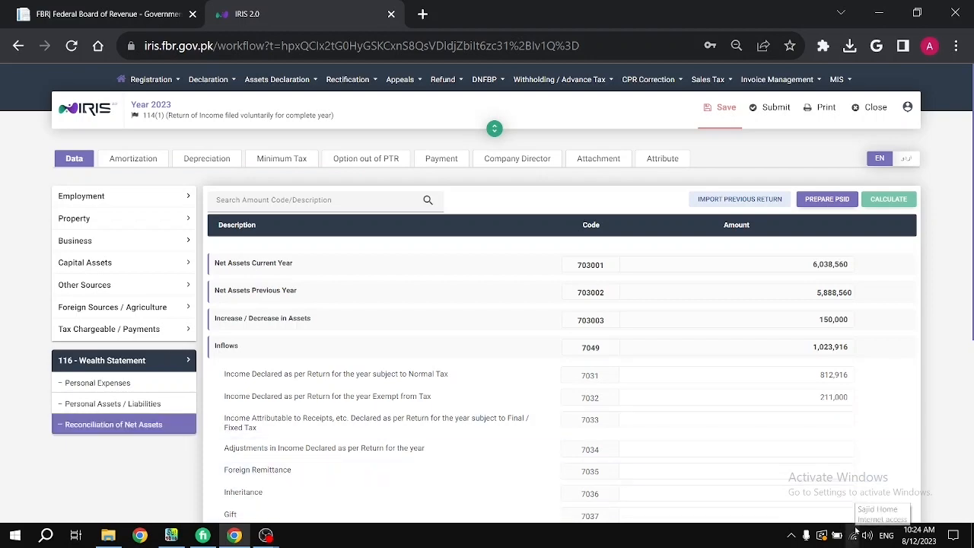
pyautogui.press('Down')
pyautogui.press('Down')
pyautogui.press('Down')
pyautogui.press('Down')
pyautogui.press('Down')
pyautogui.press('Down')
pyautogui.press('Down')
pyautogui.press('Down')
pyautogui.press('Down')
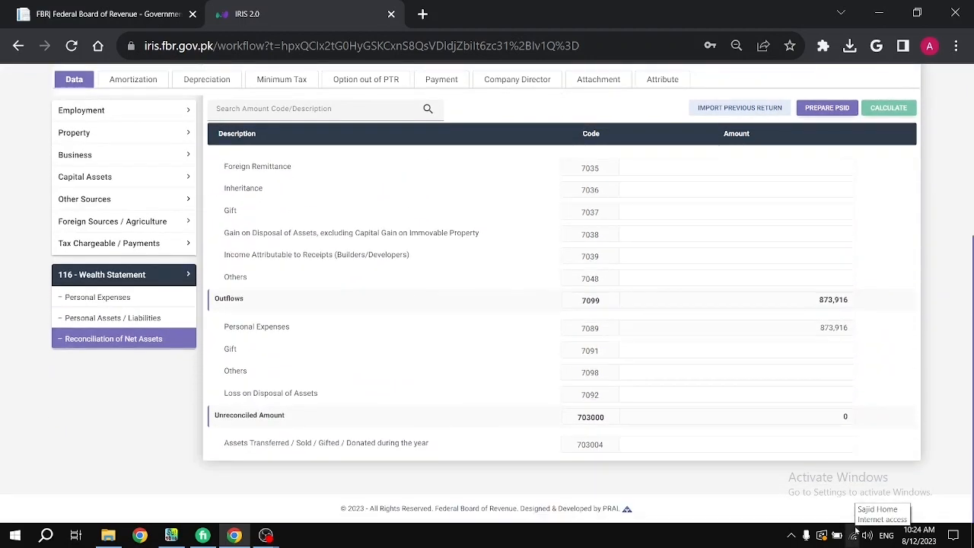
pyautogui.press('Up')
pyautogui.press('Up')
pyautogui.press('Up')
pyautogui.press('Up')
pyautogui.press('Up')
pyautogui.press('Up')
pyautogui.press('Up')
pyautogui.press('Up')
pyautogui.press('Up')
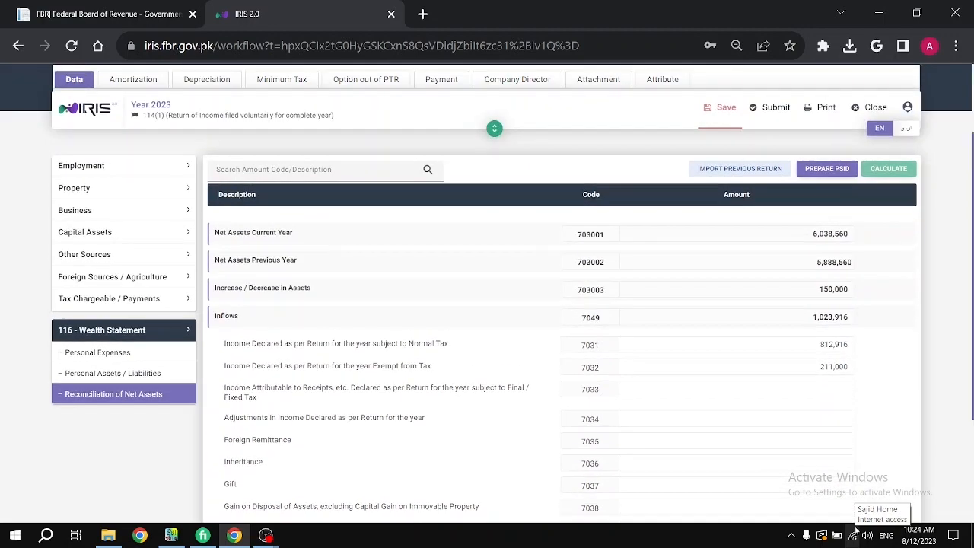
# Step: Save the return and reopen the Personal Expenses entries of the wealth statement
pyautogui.click(721, 107)
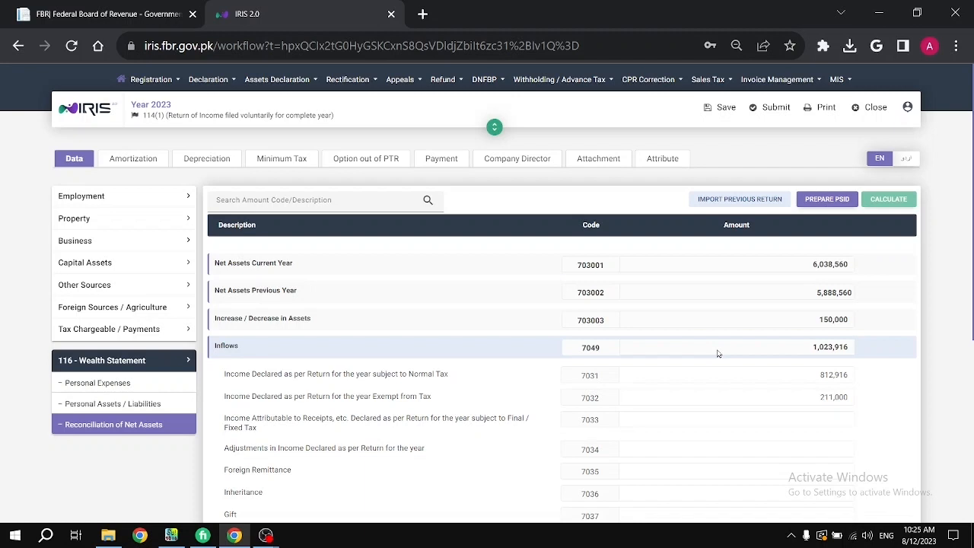
pyautogui.click(139, 383)
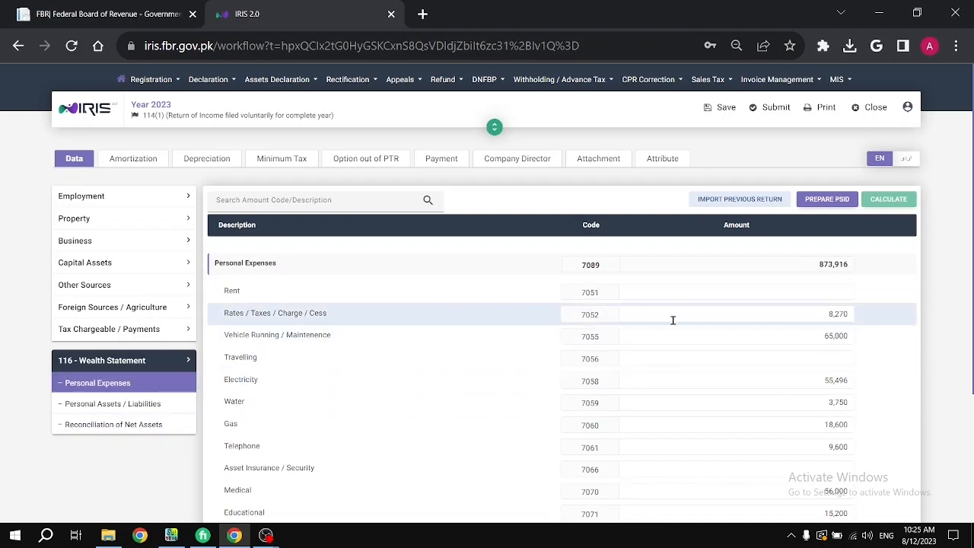